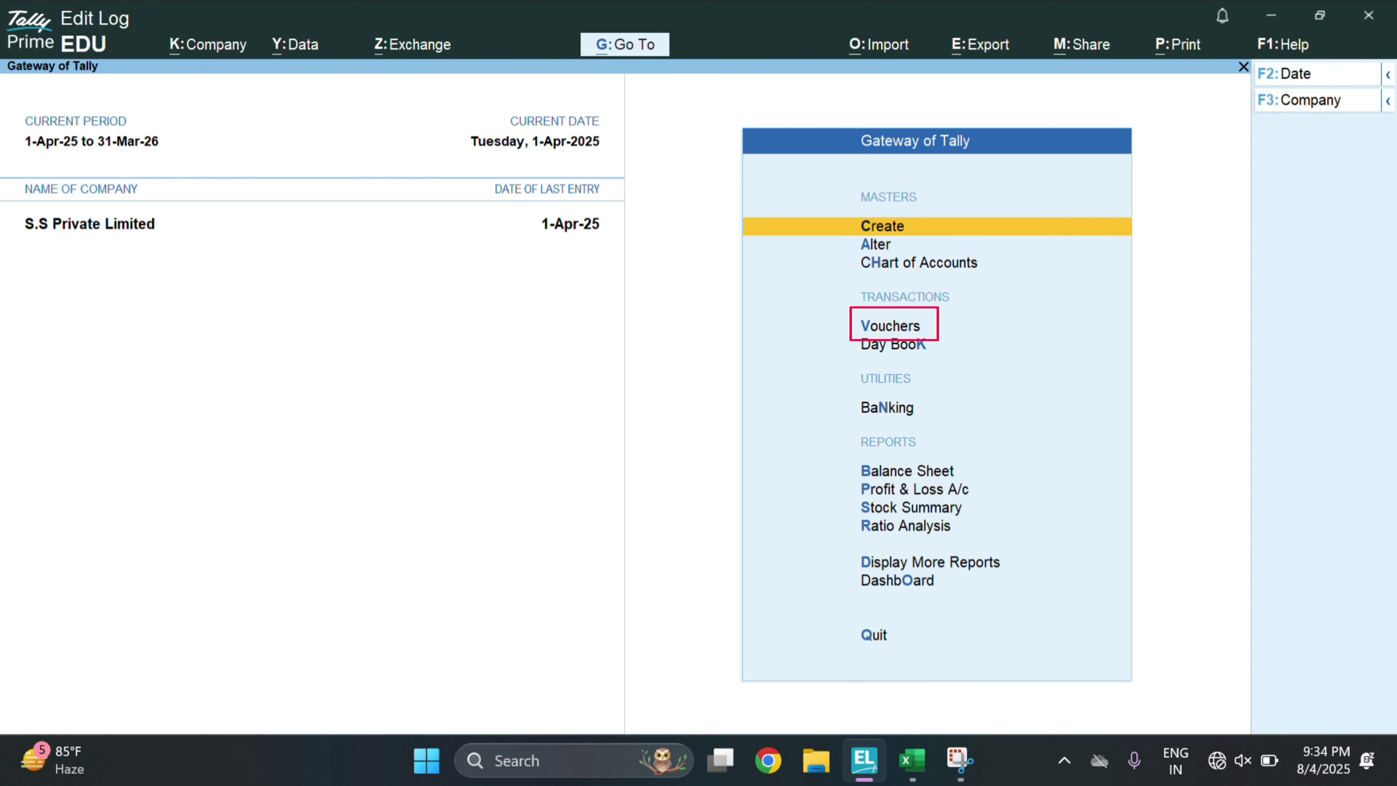
Start a new sales voucher and set its voucher mode to Item Invoice
key(v)
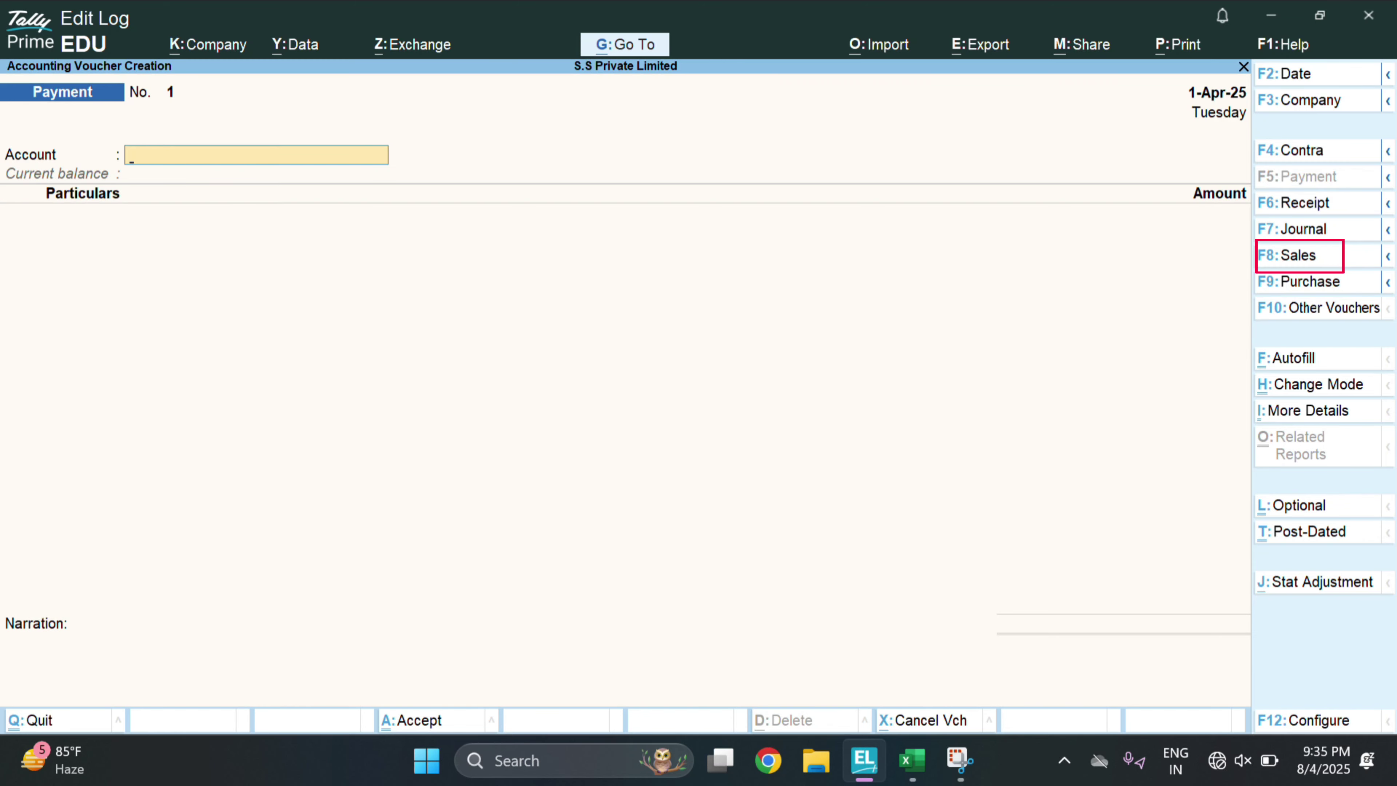
key(F8)
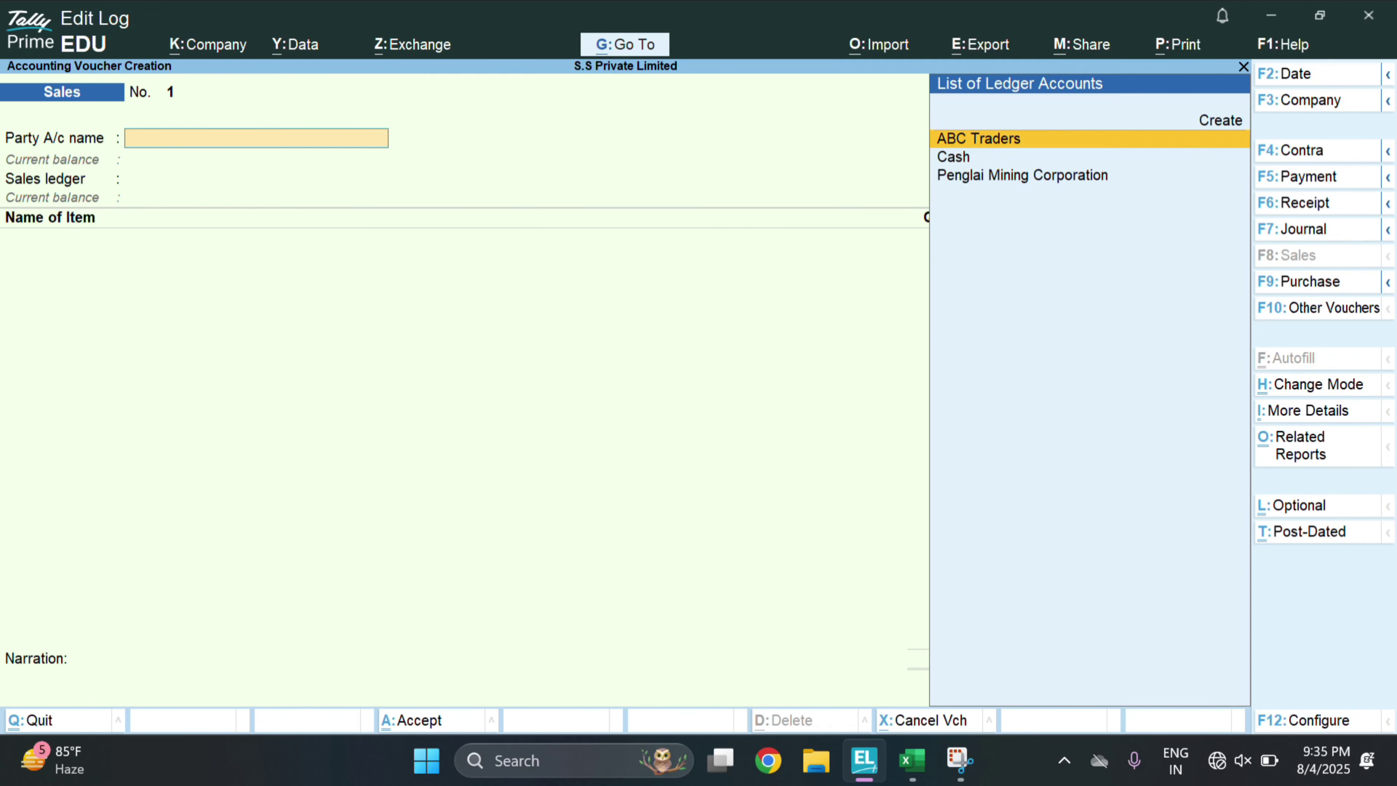
key(ctrl+h)
key(Down)
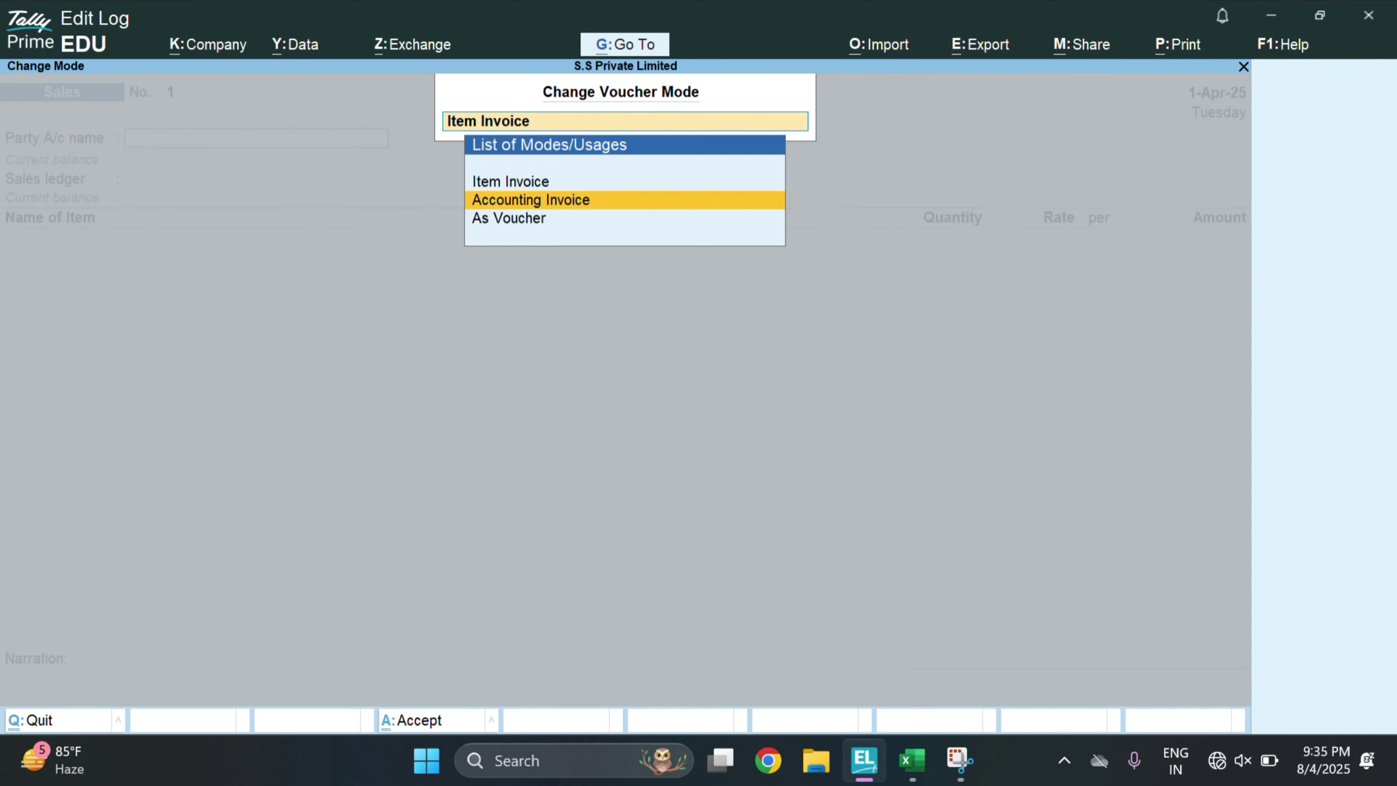
key(Up)
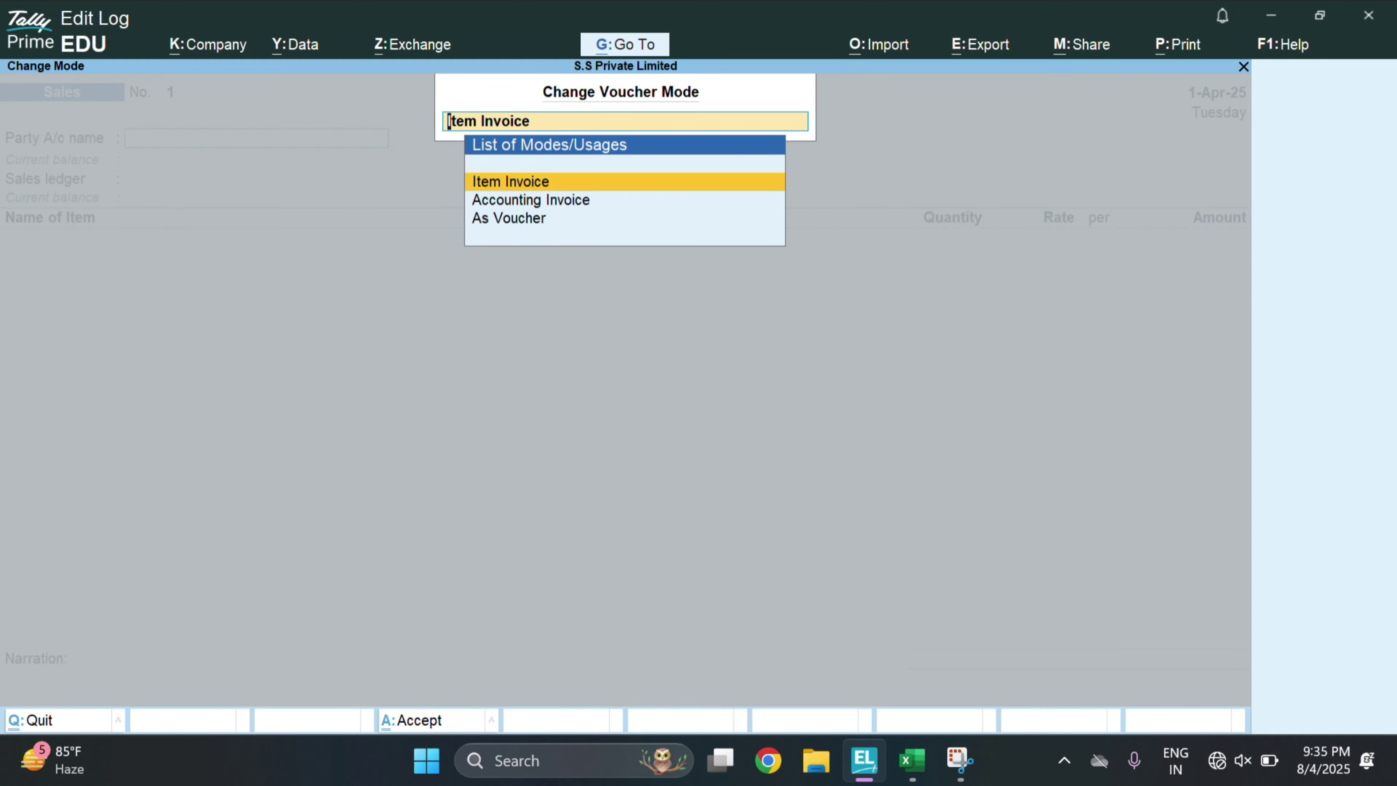
key(Down)
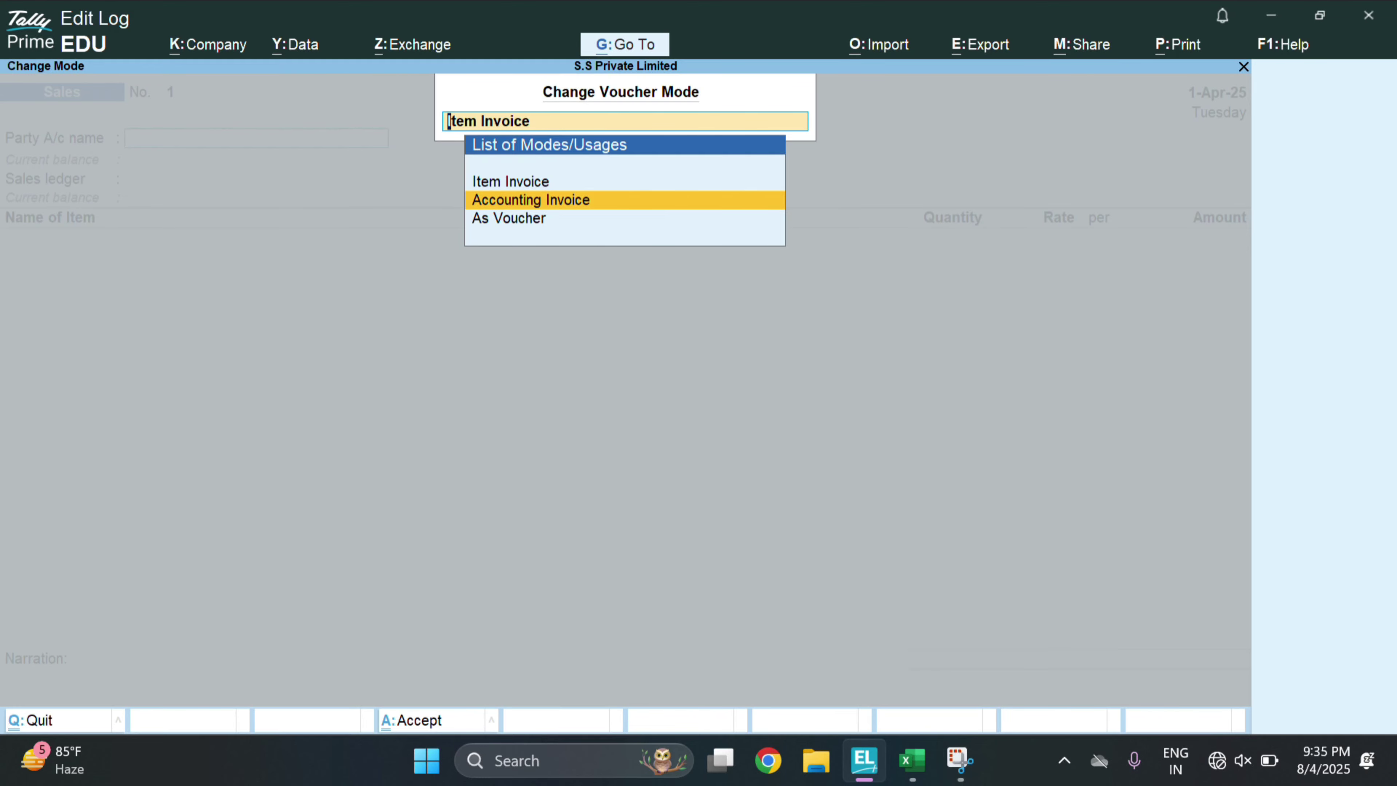
key(Up)
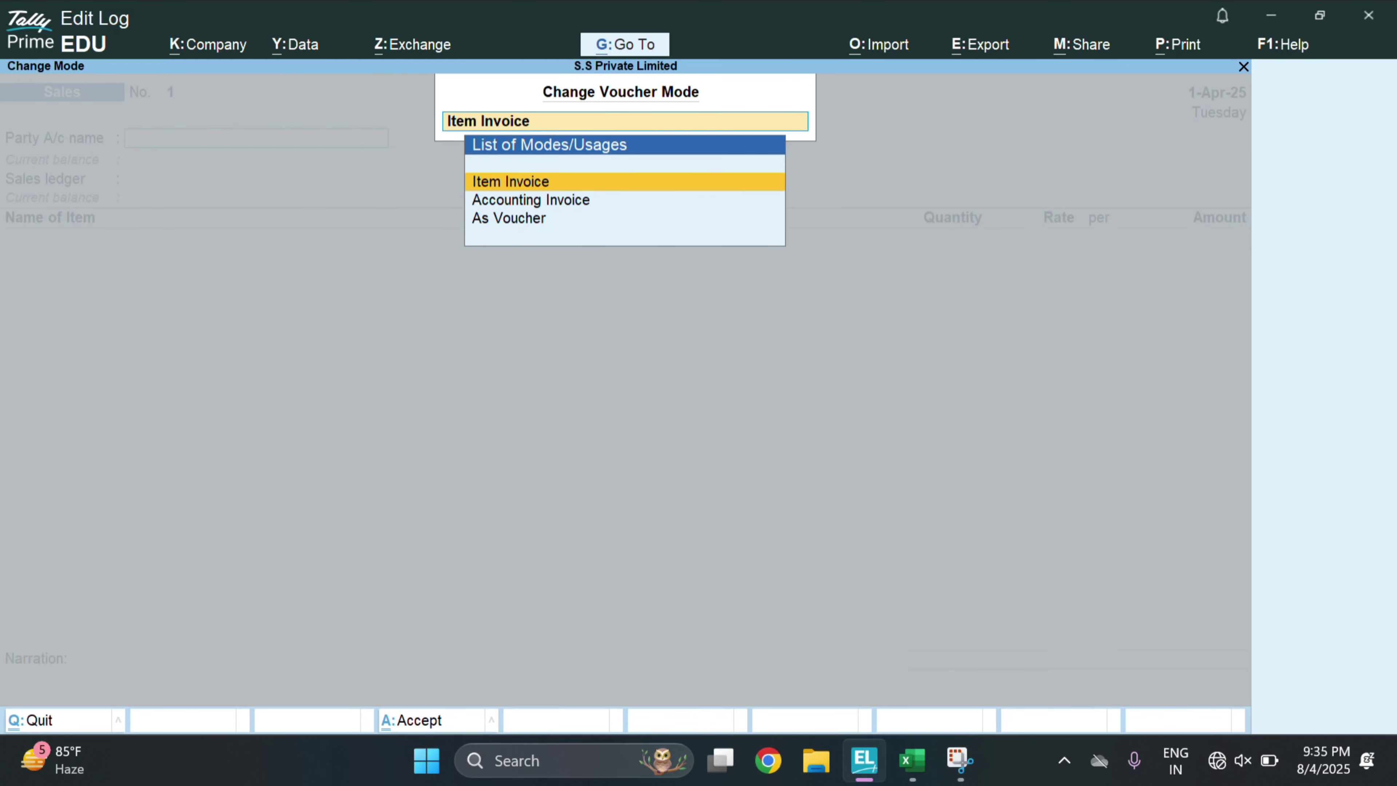
key(Return)
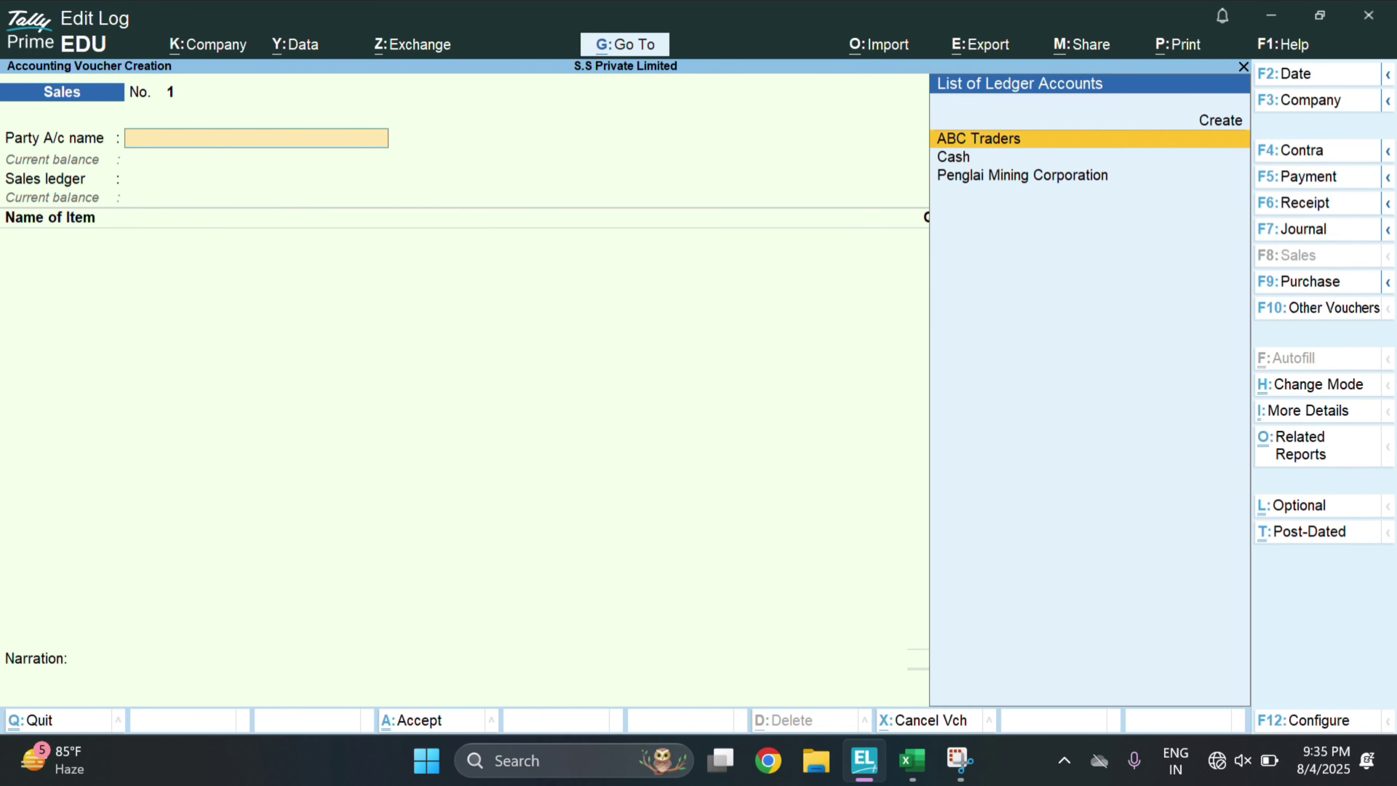
Set the sales voucher's date to 2-8-2025
key(F2)
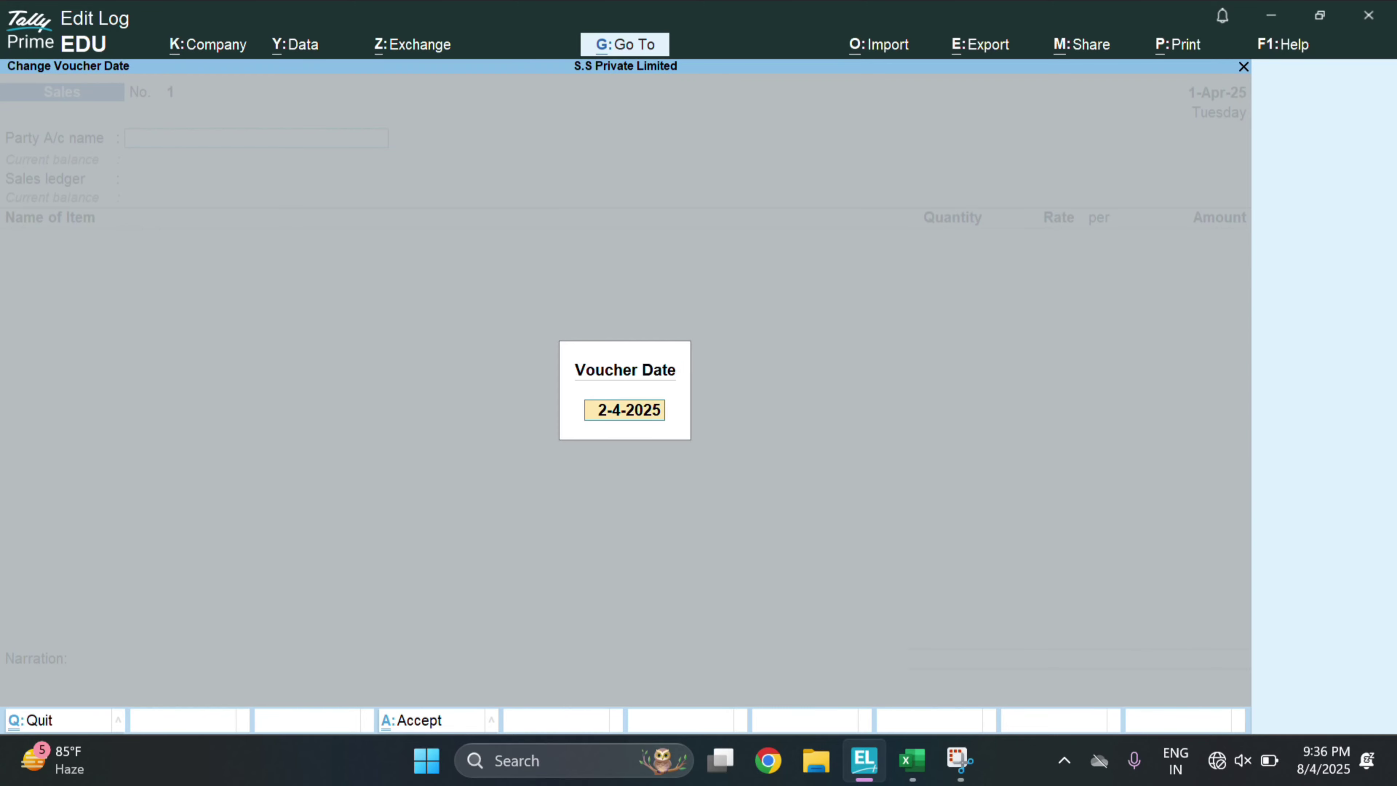
text(2-8-2025)
key(Return)
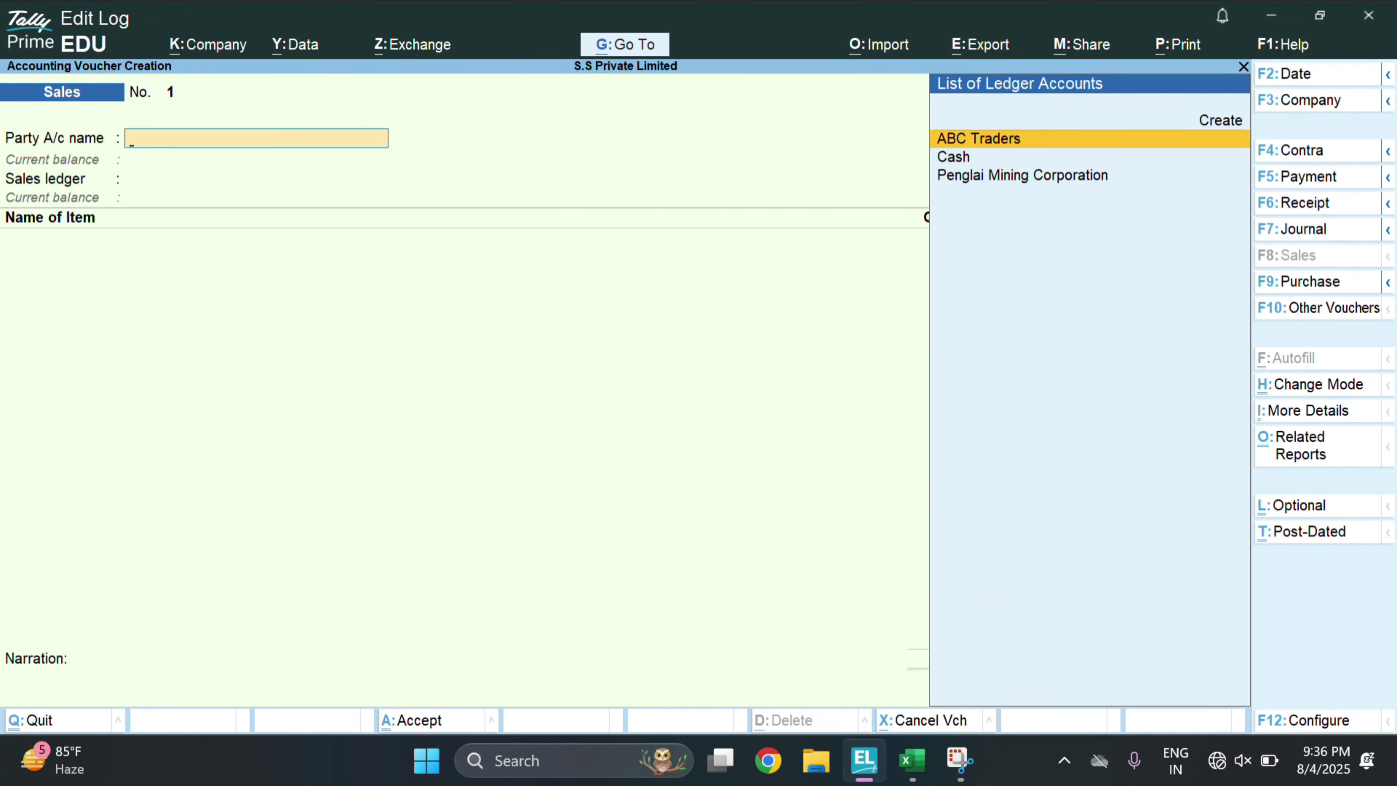
key(Return)
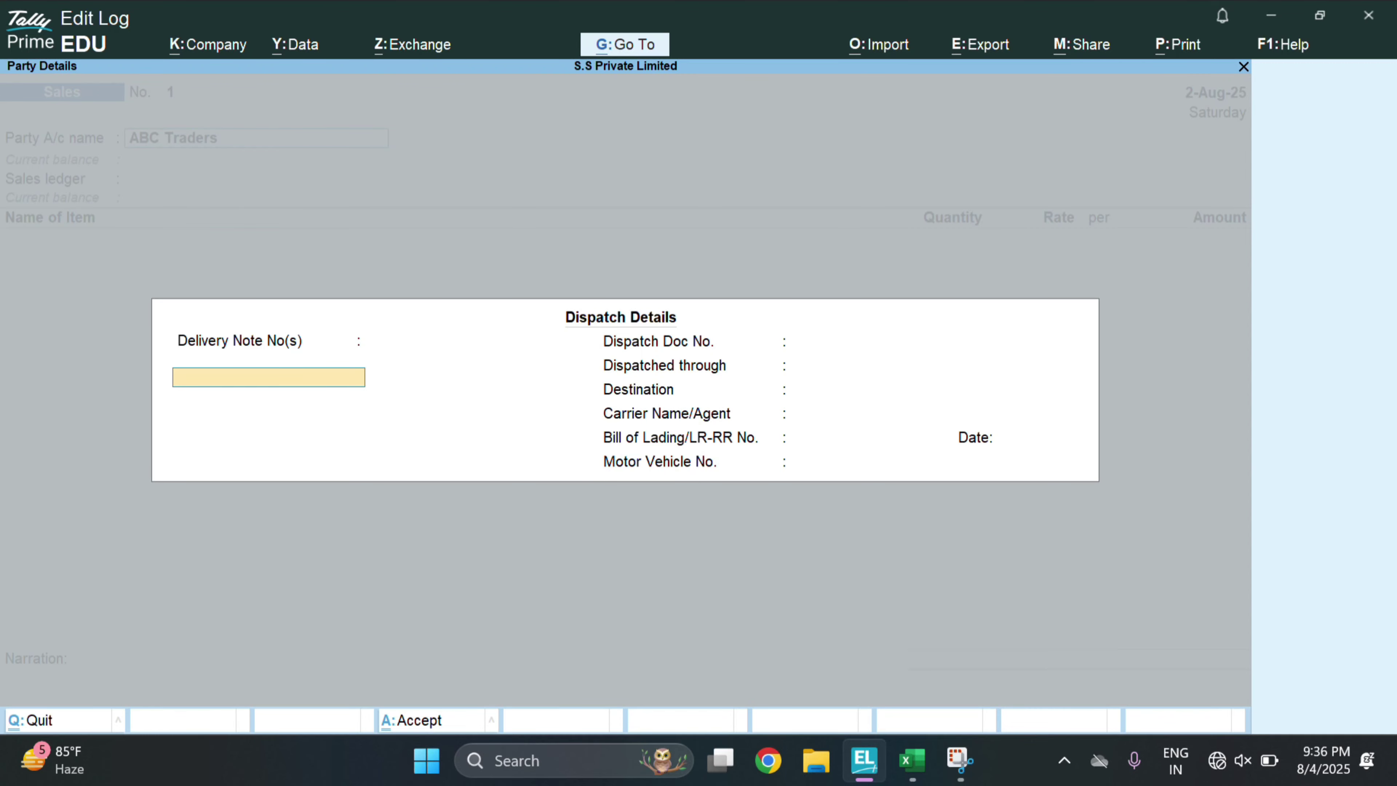
key(Escape)
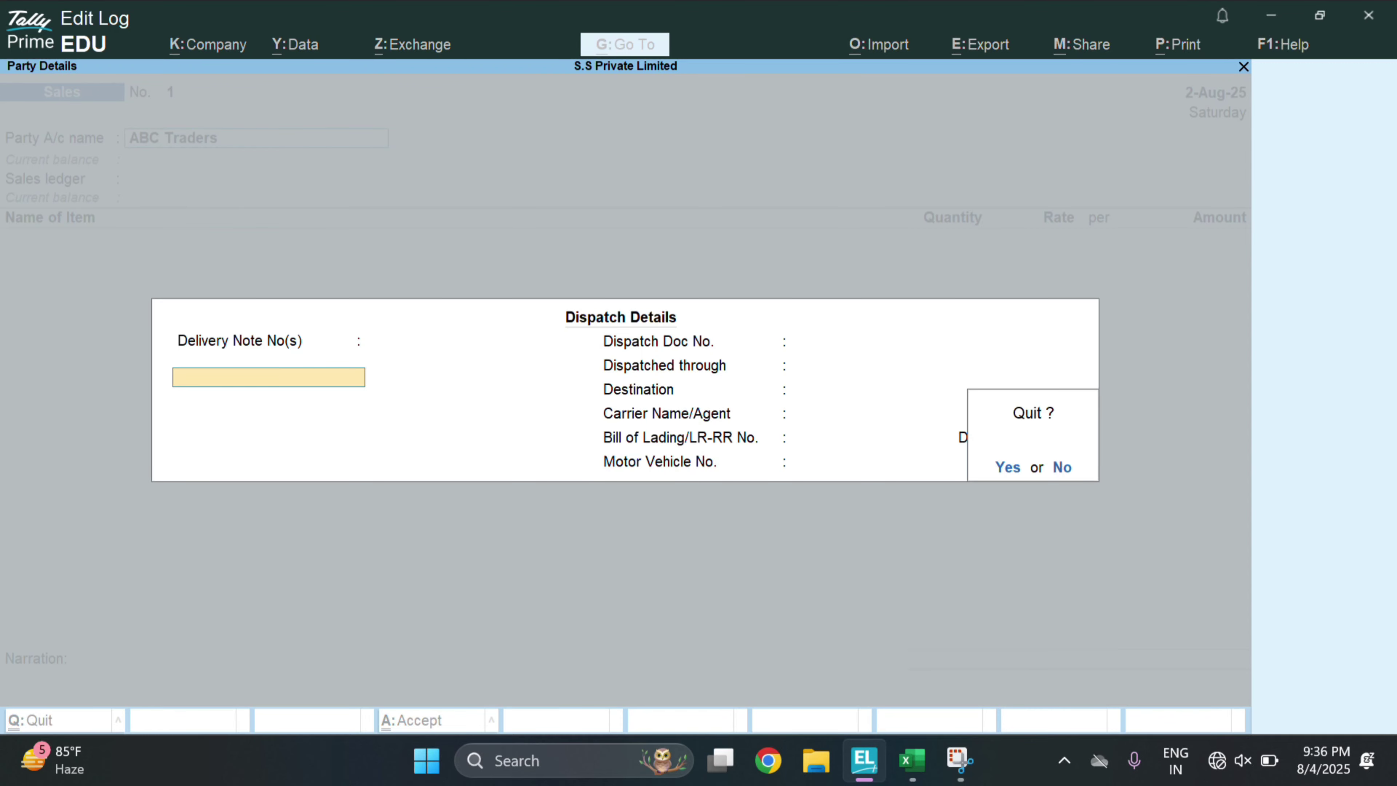
key(y)
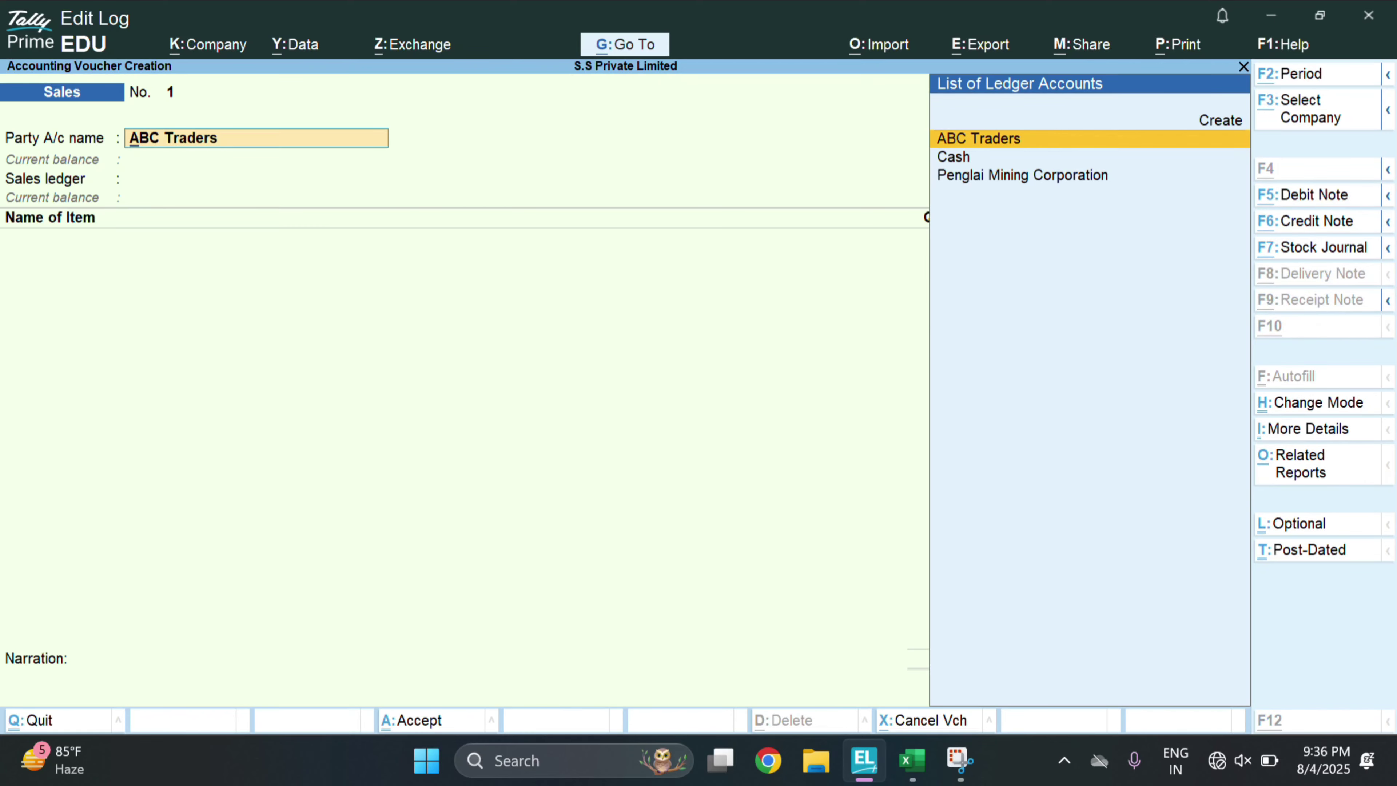
key(alt+c)
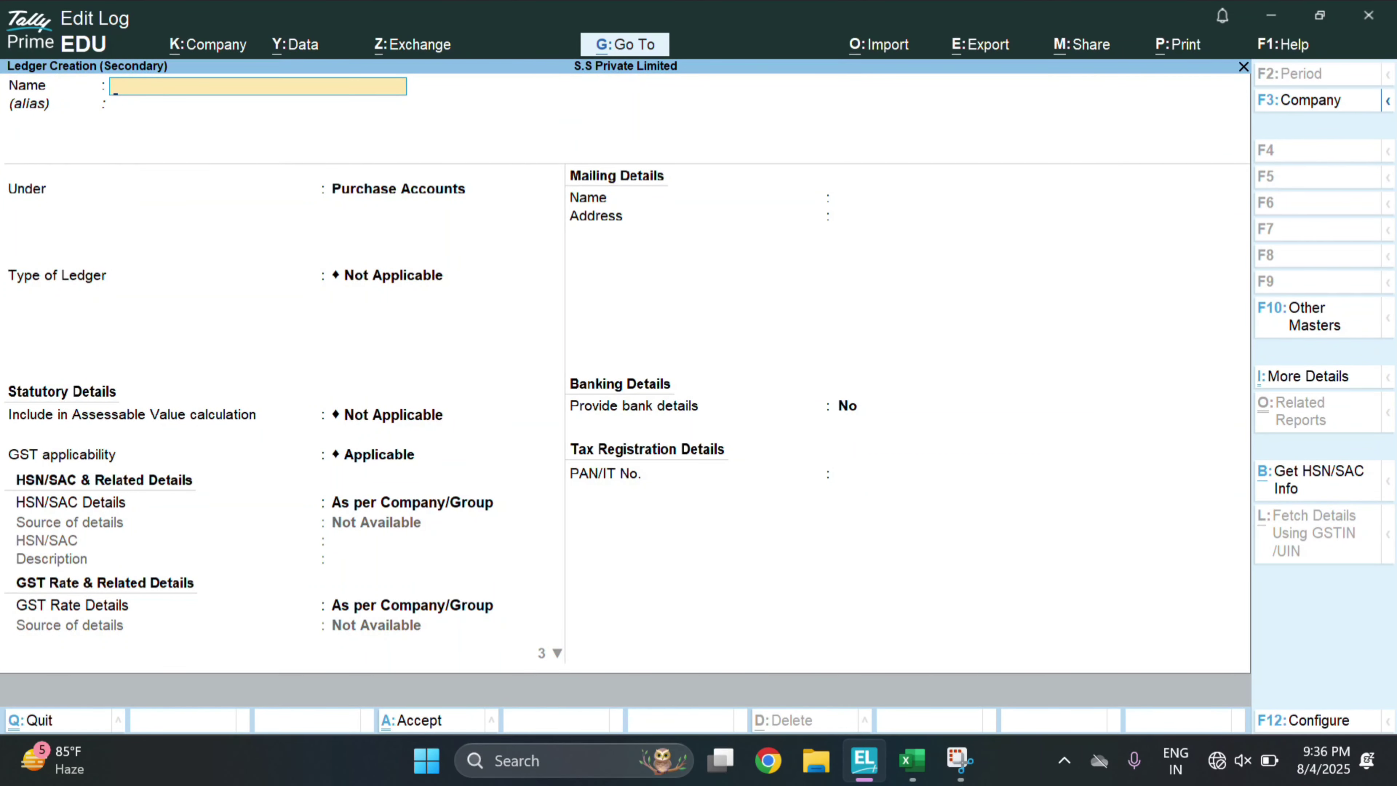
key(Escape)
key(y)
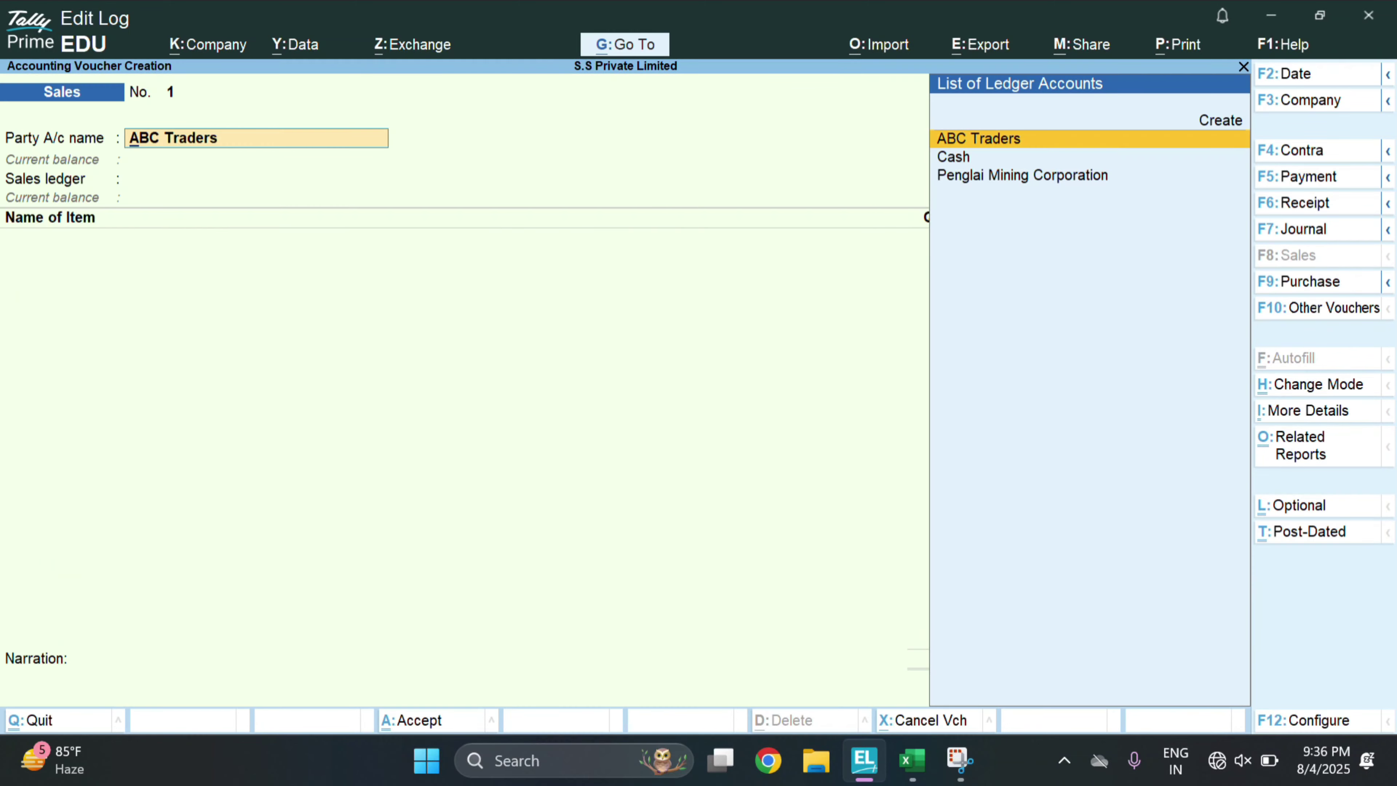
Choose ABC Traders as the party account, leaving the dispatch details blank and accepting the existing party details
key(Return)
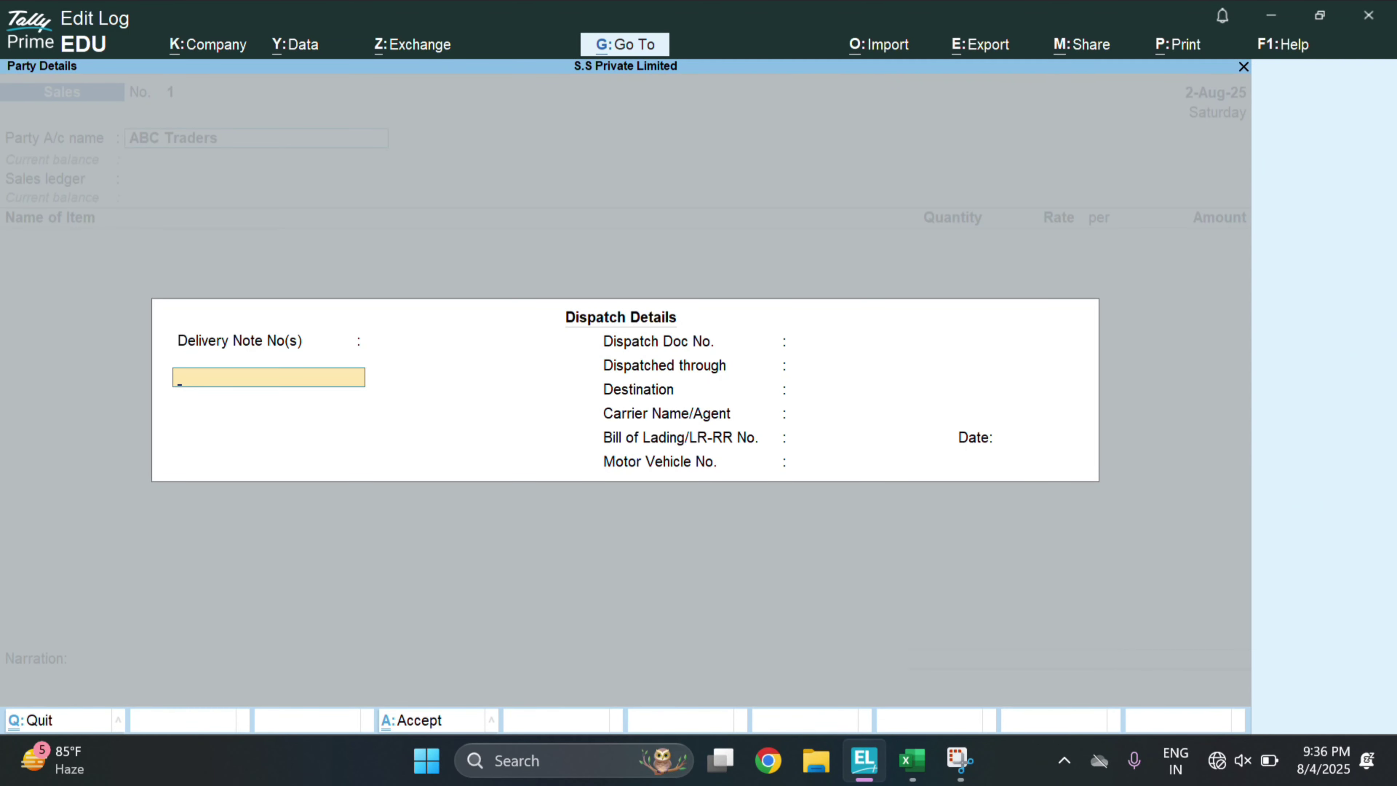
key(Return)
key(Return)
key(Return)
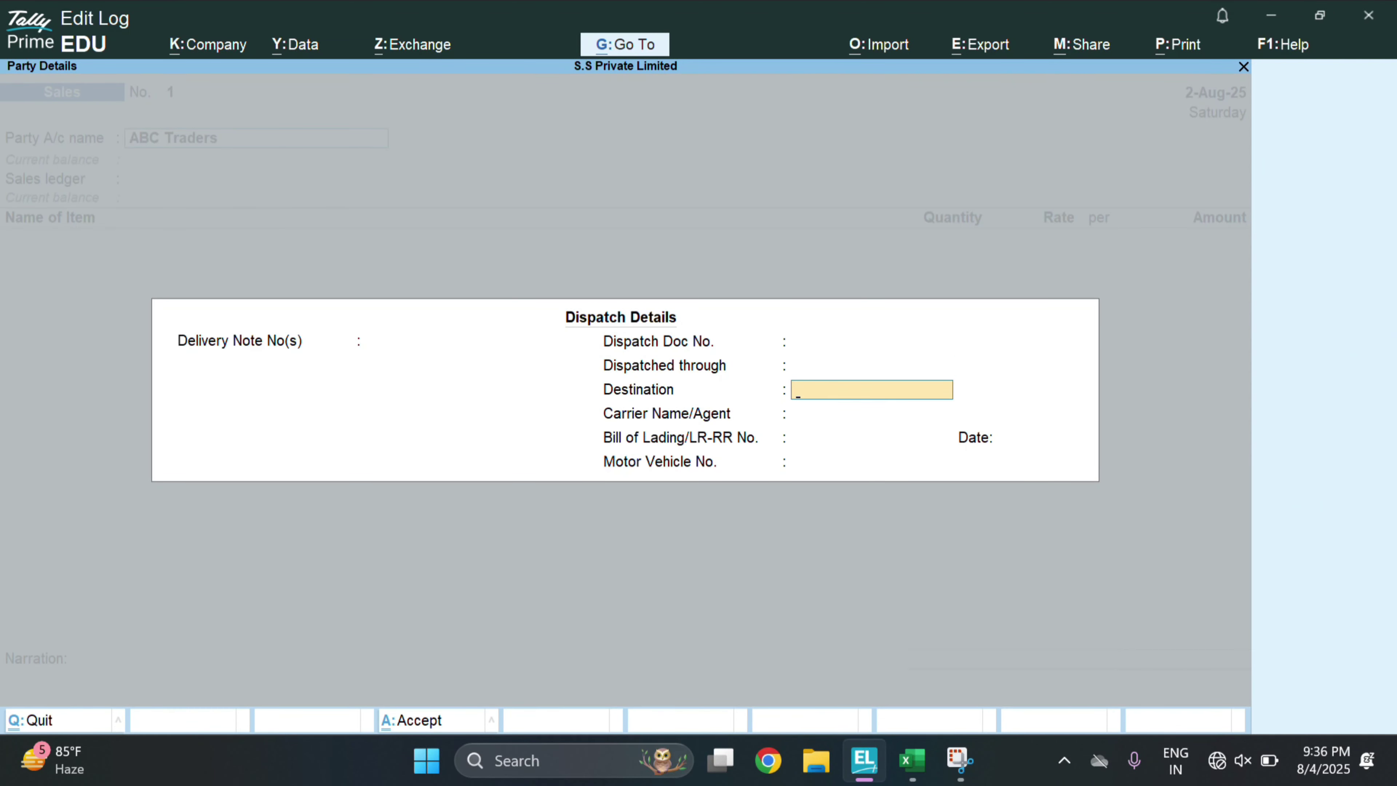
key(Return)
key(ctrl+a)
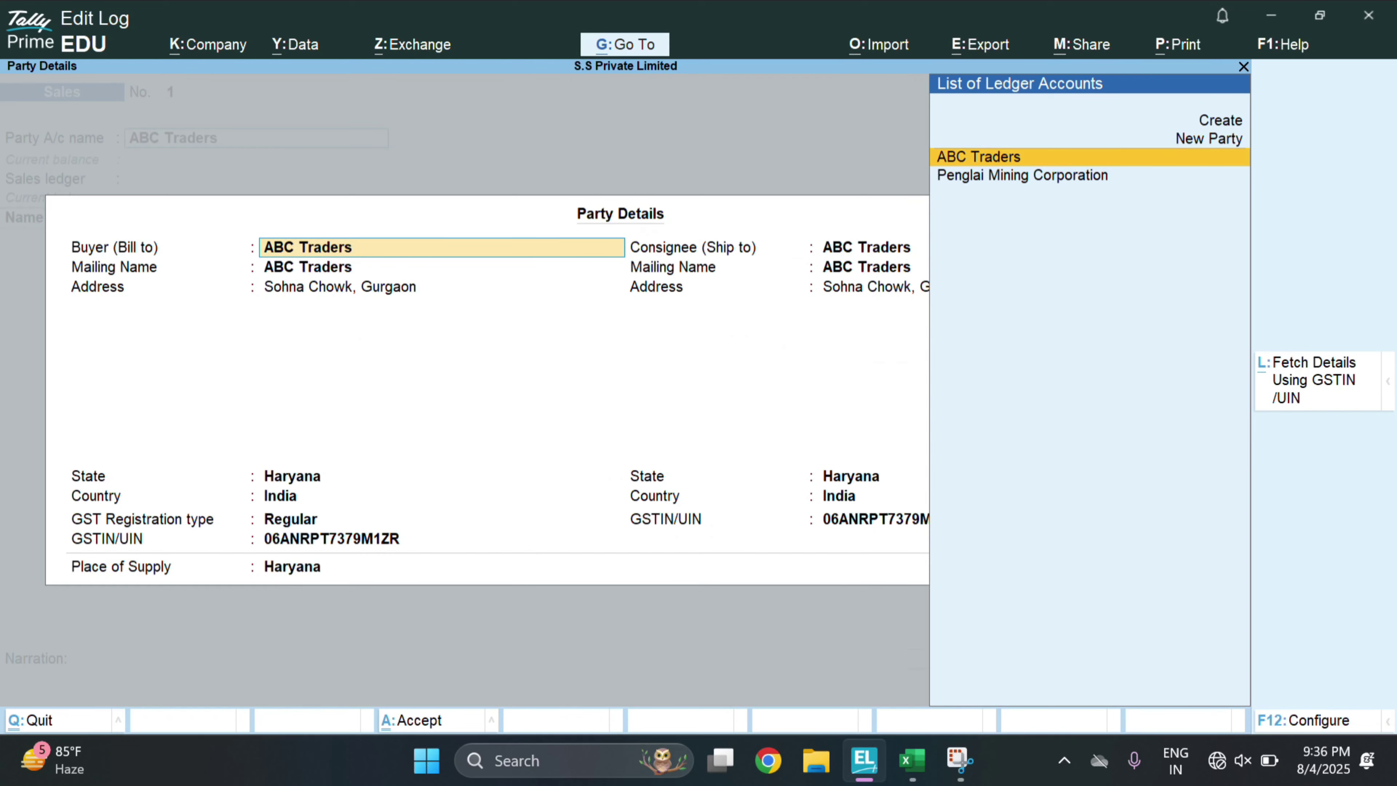
key(Return)
key(Return)
key(Return)
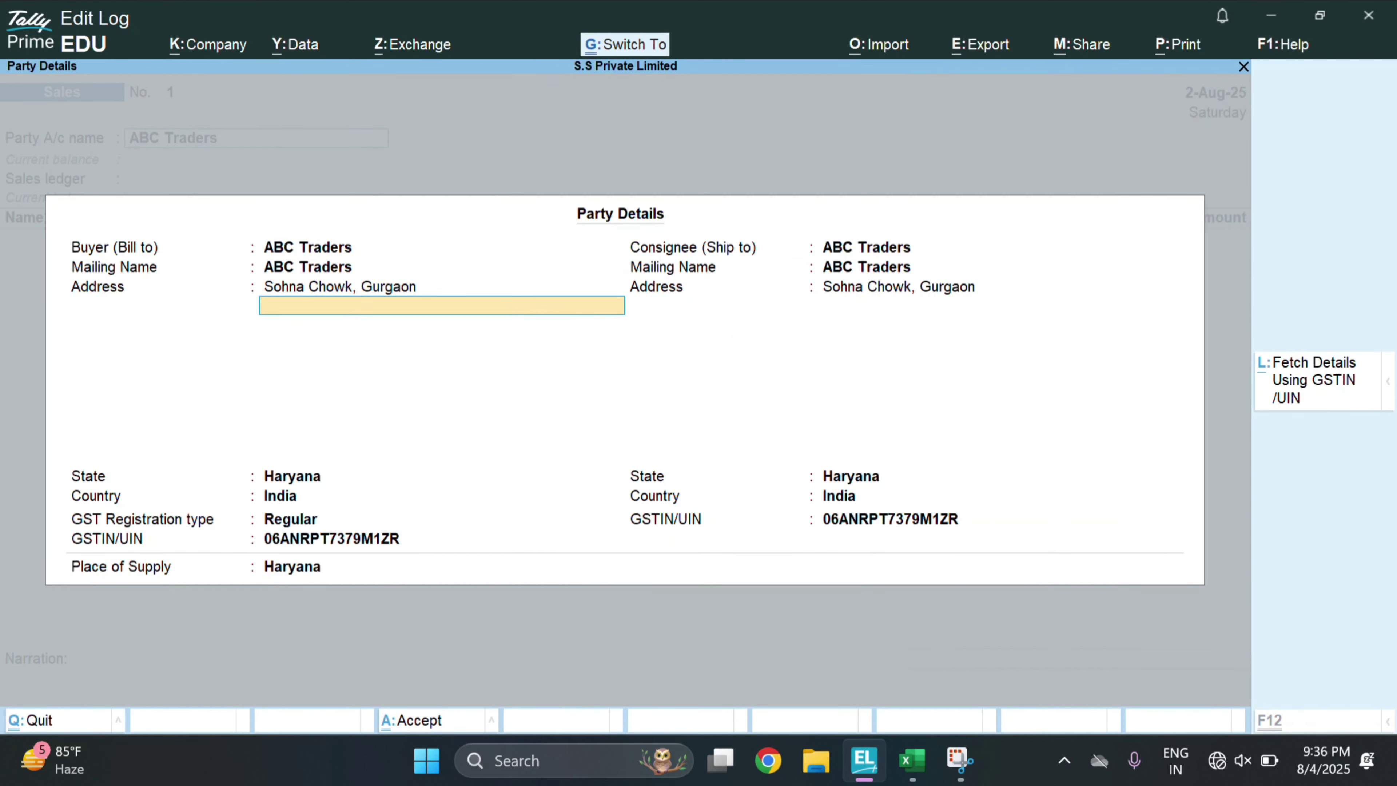
key(ctrl+a)
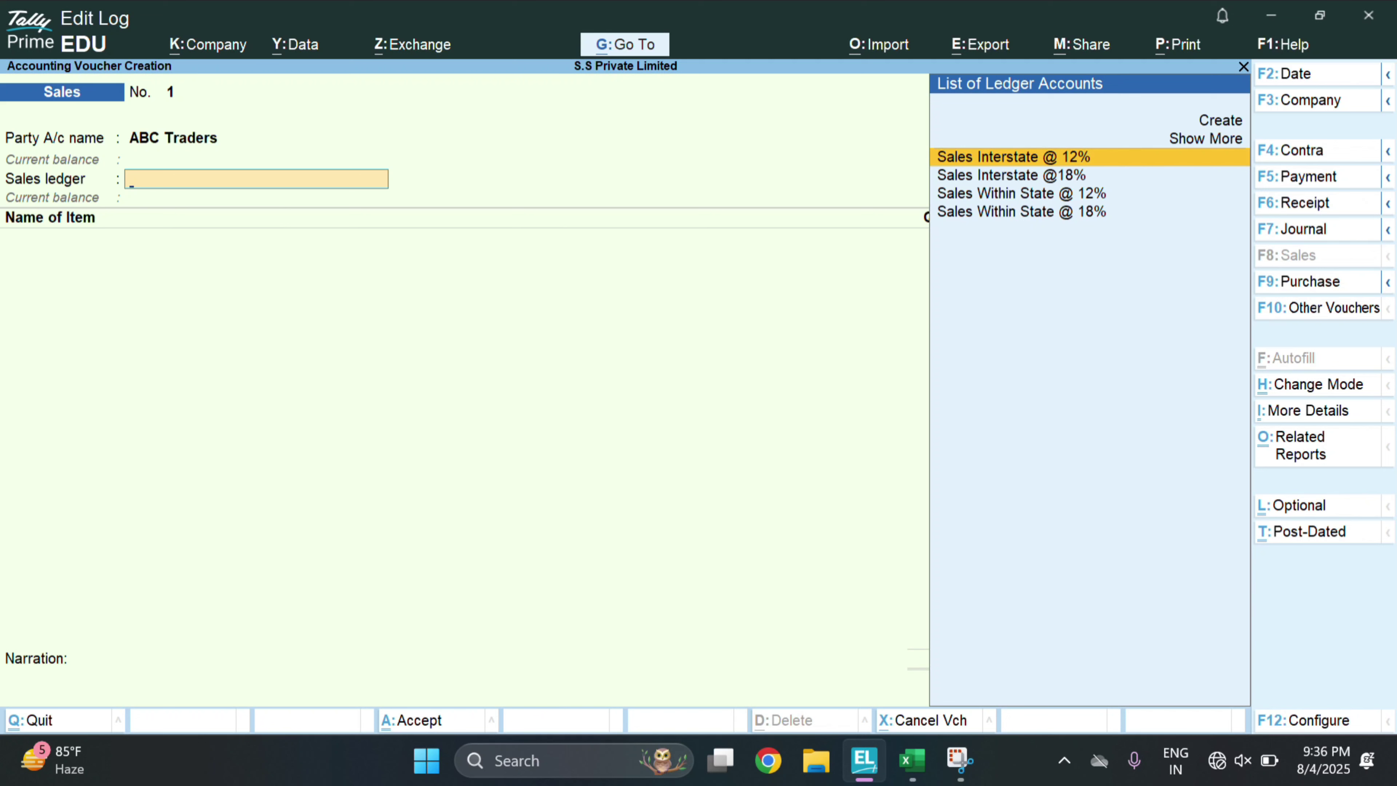
Set the voucher's sales ledger to Sales Within State @ 18%
key(Down)
key(Down)
key(Down)
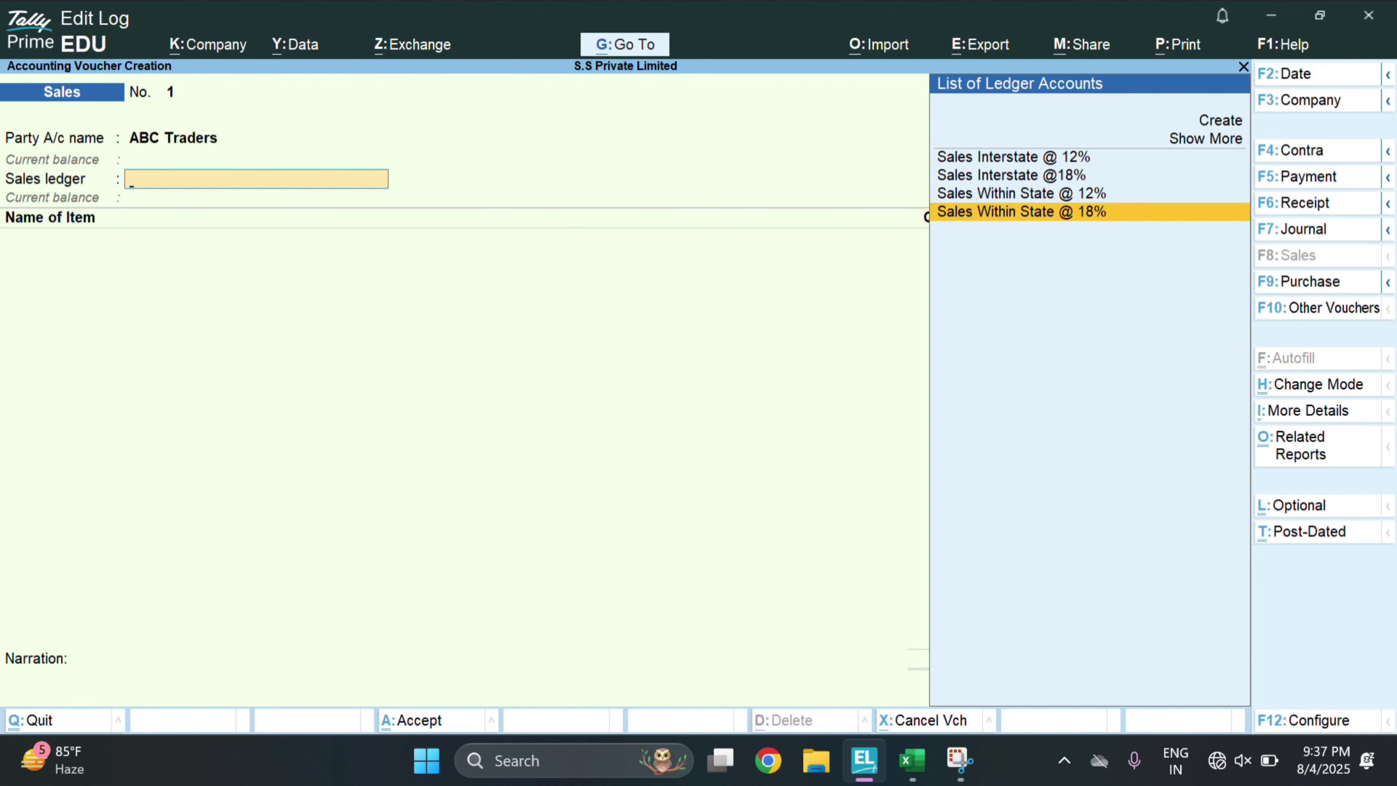
key(Return)
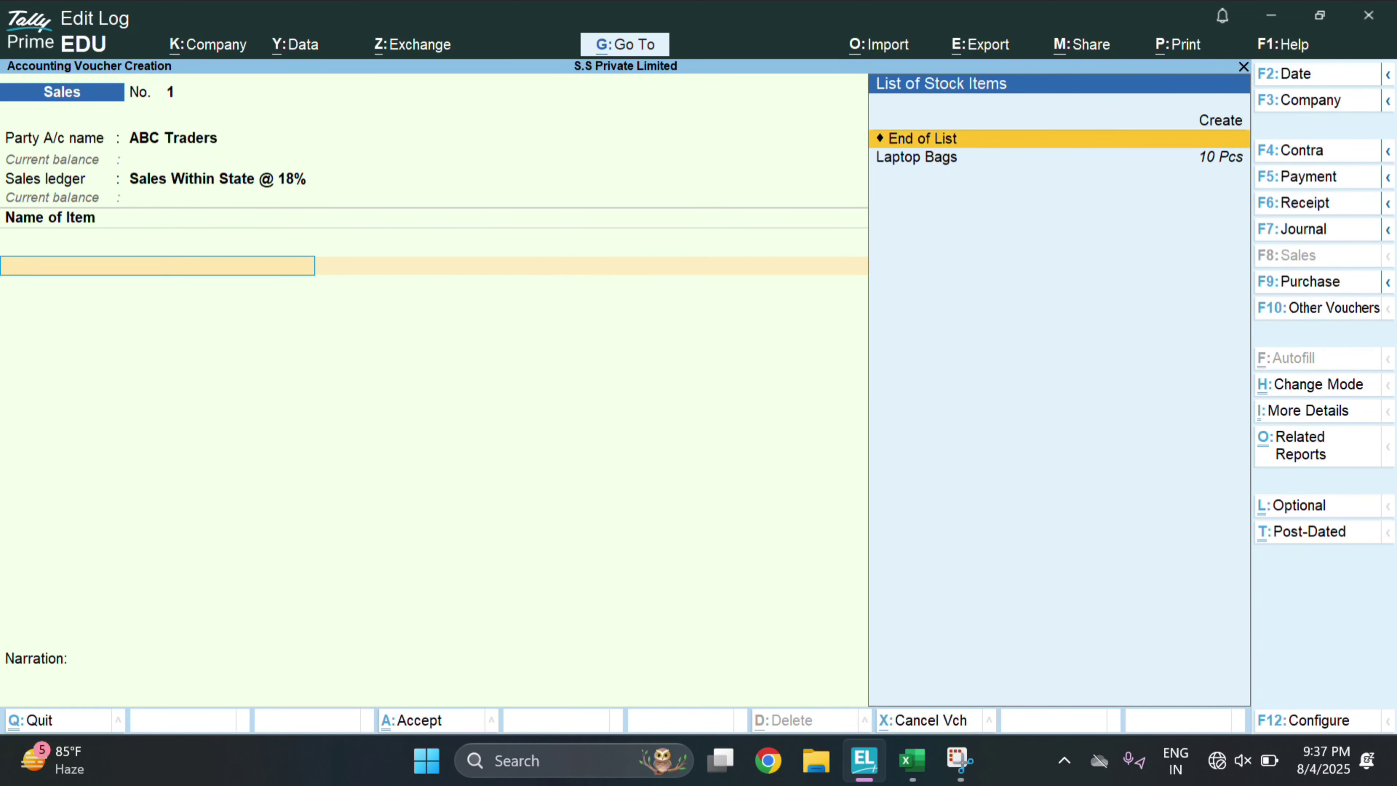
Add the stock item Laptop Bags with a quantity of 5 Pcs at a rate of 1,200 per piece, and end the item list
key(Down)
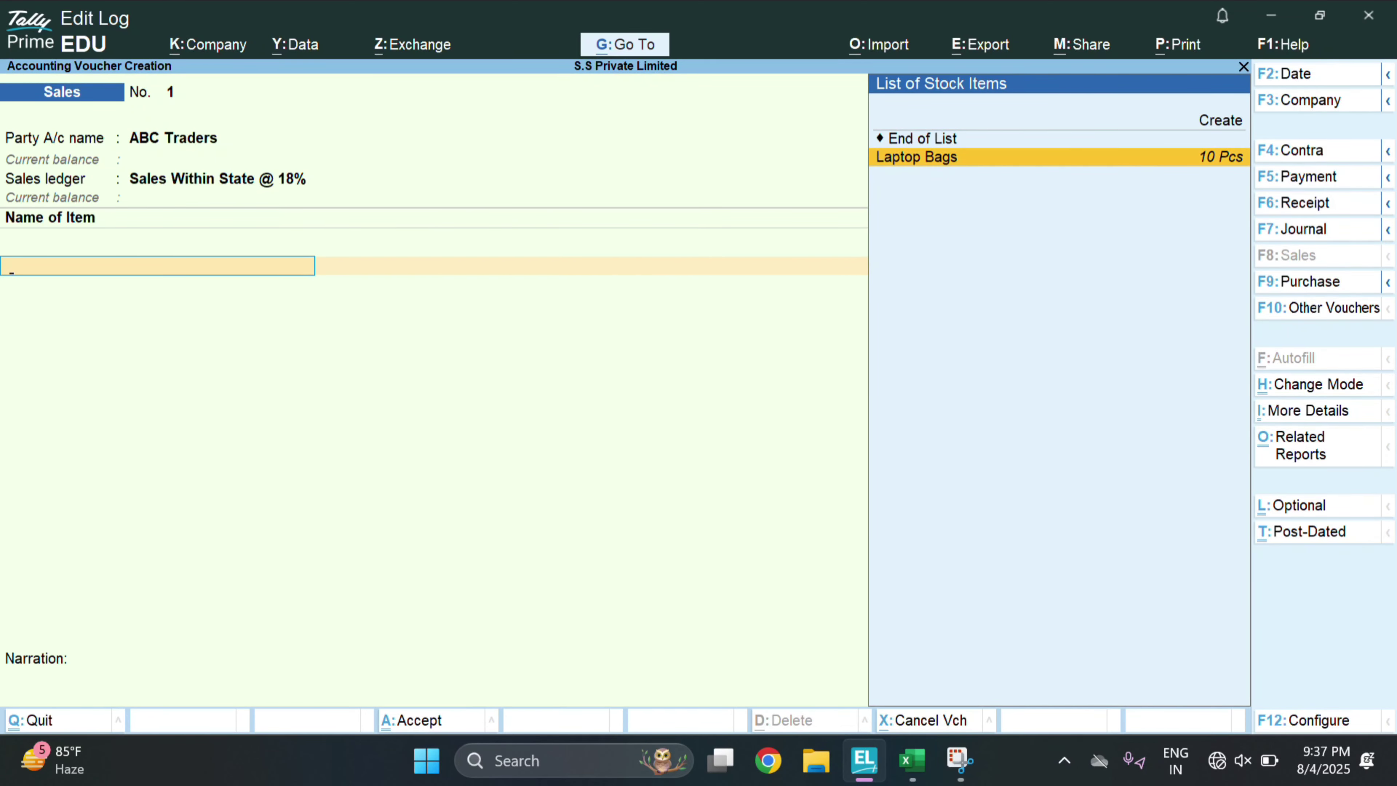
key(Return)
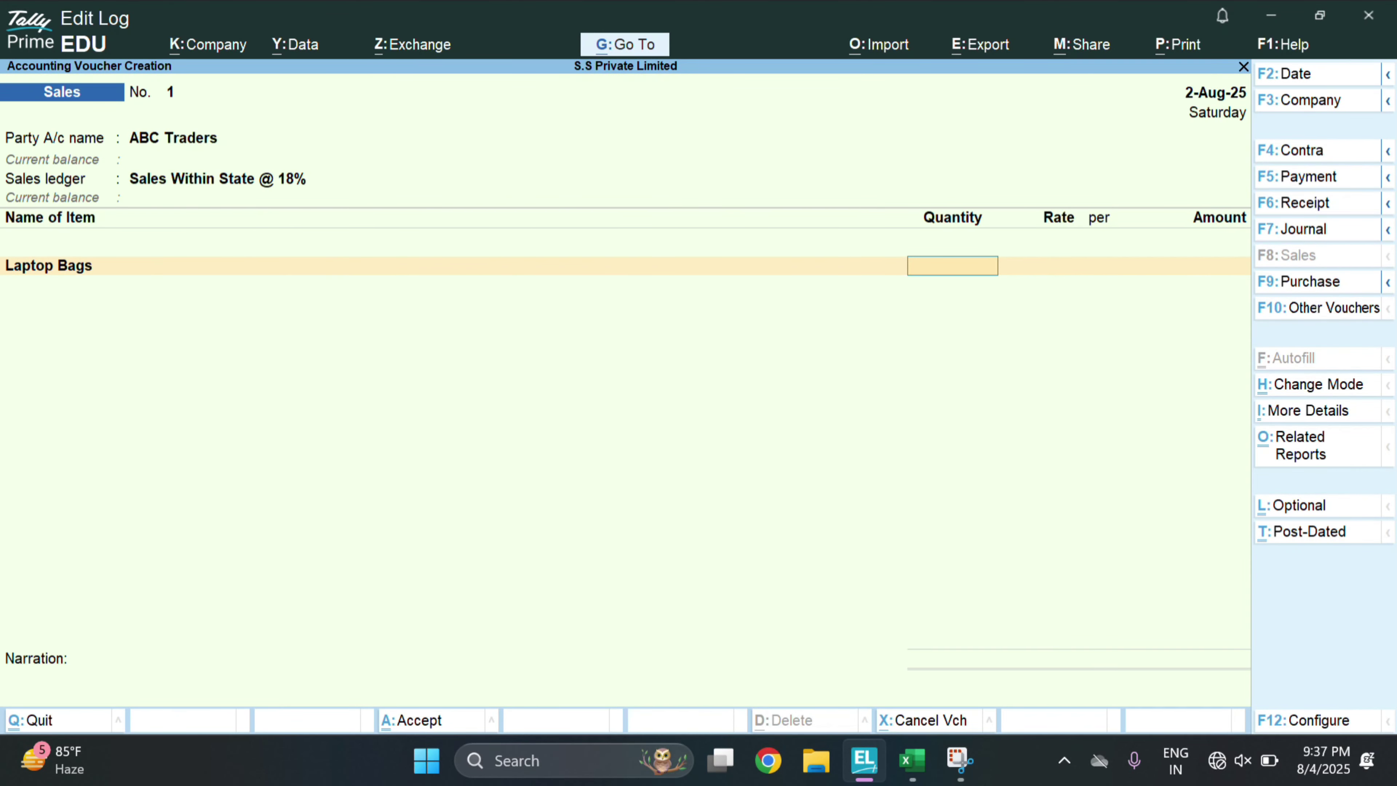
text(5)
key(Return)
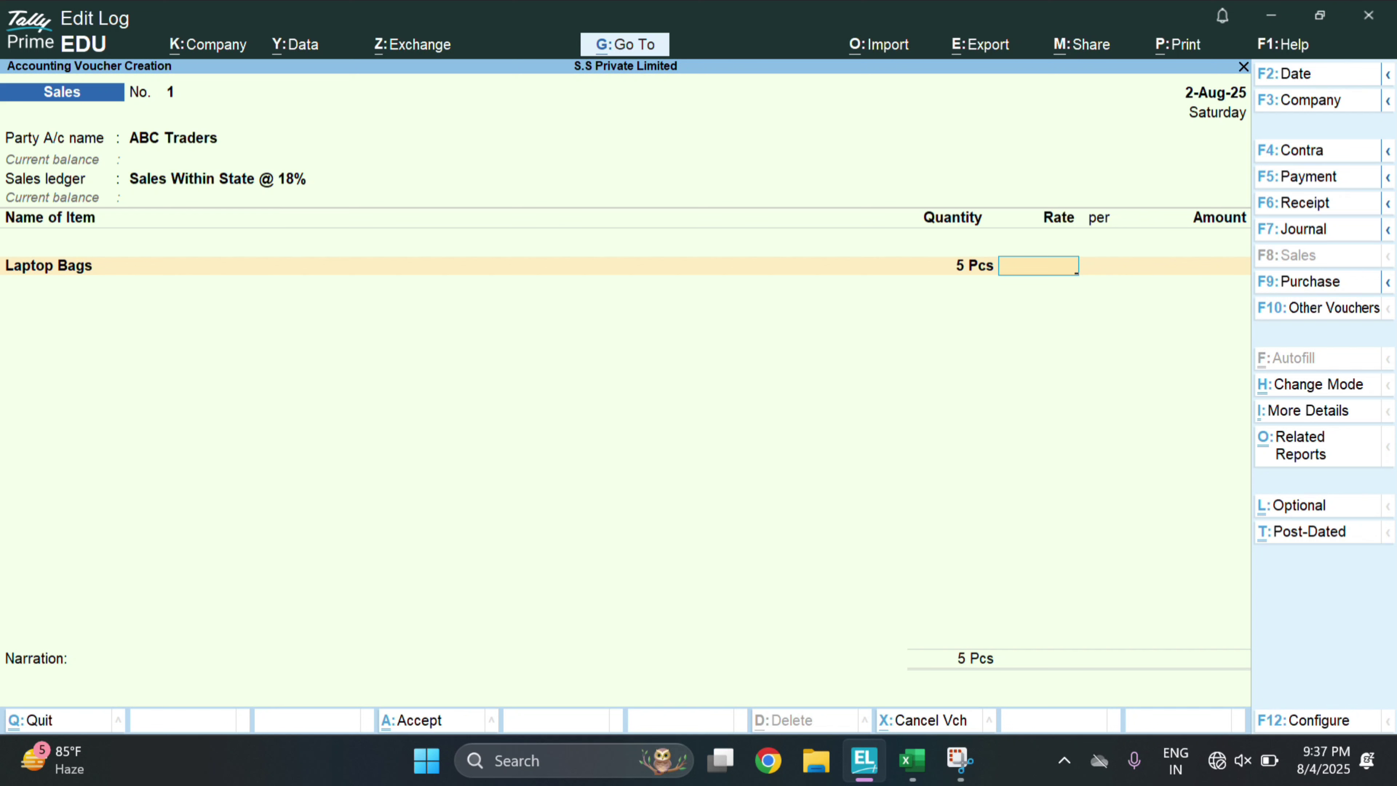
text(1200)
key(Return)
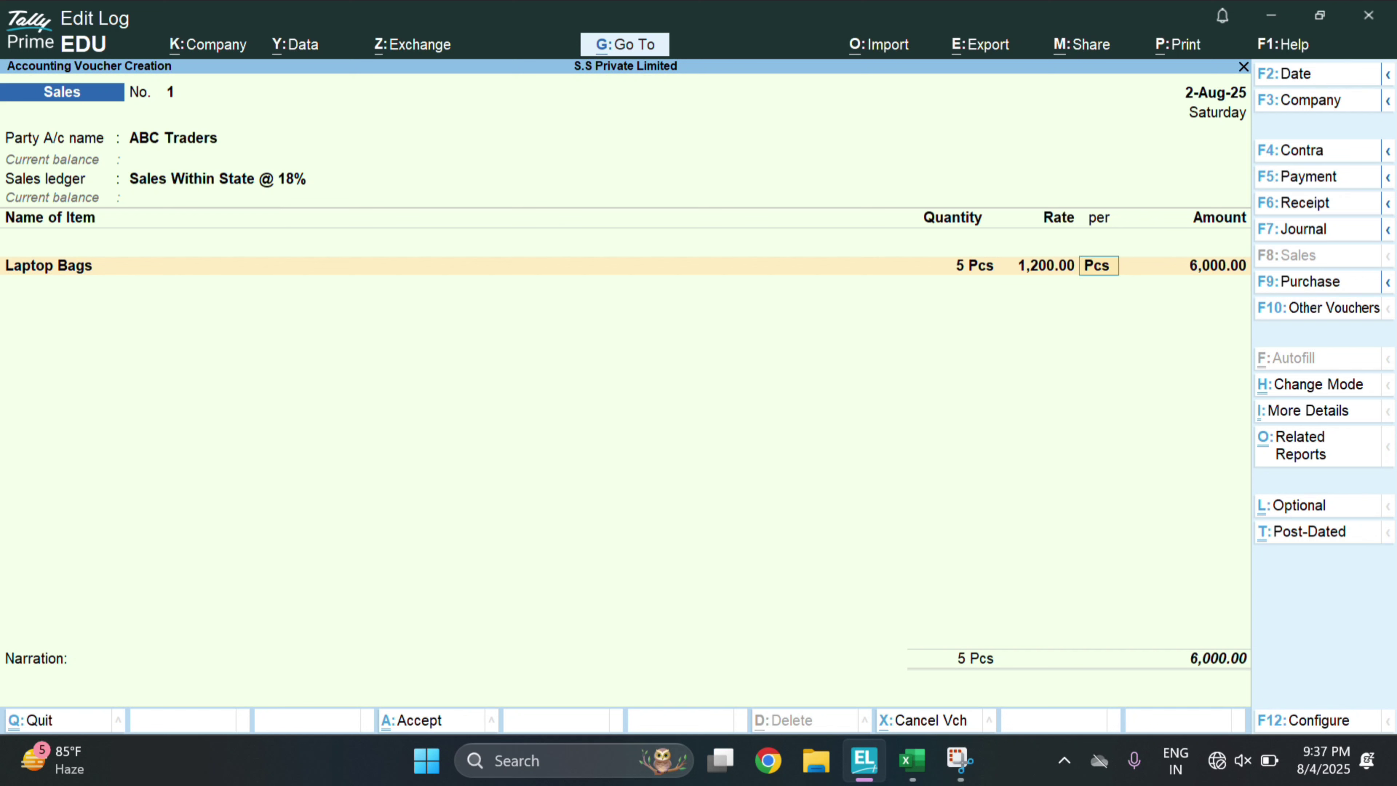
key(Return)
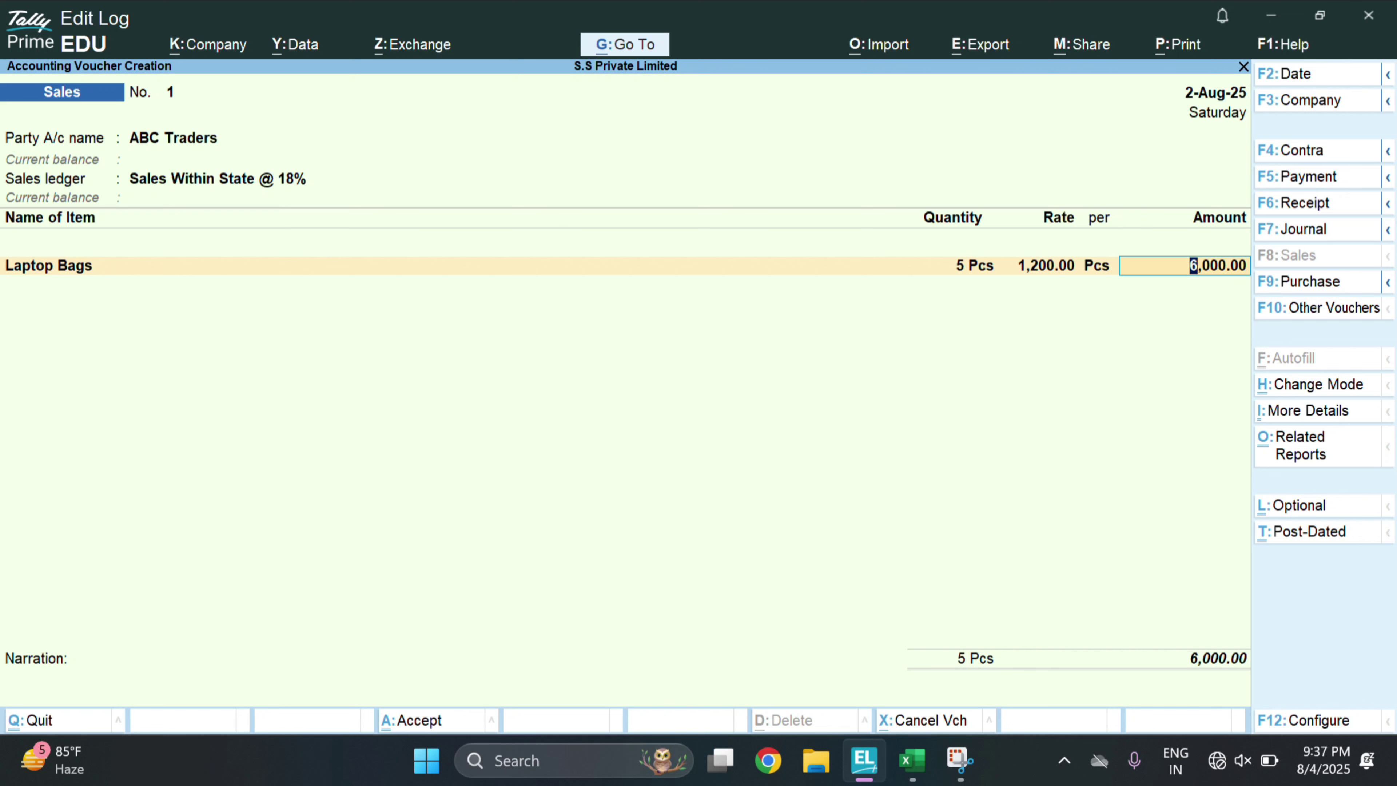
key(Return)
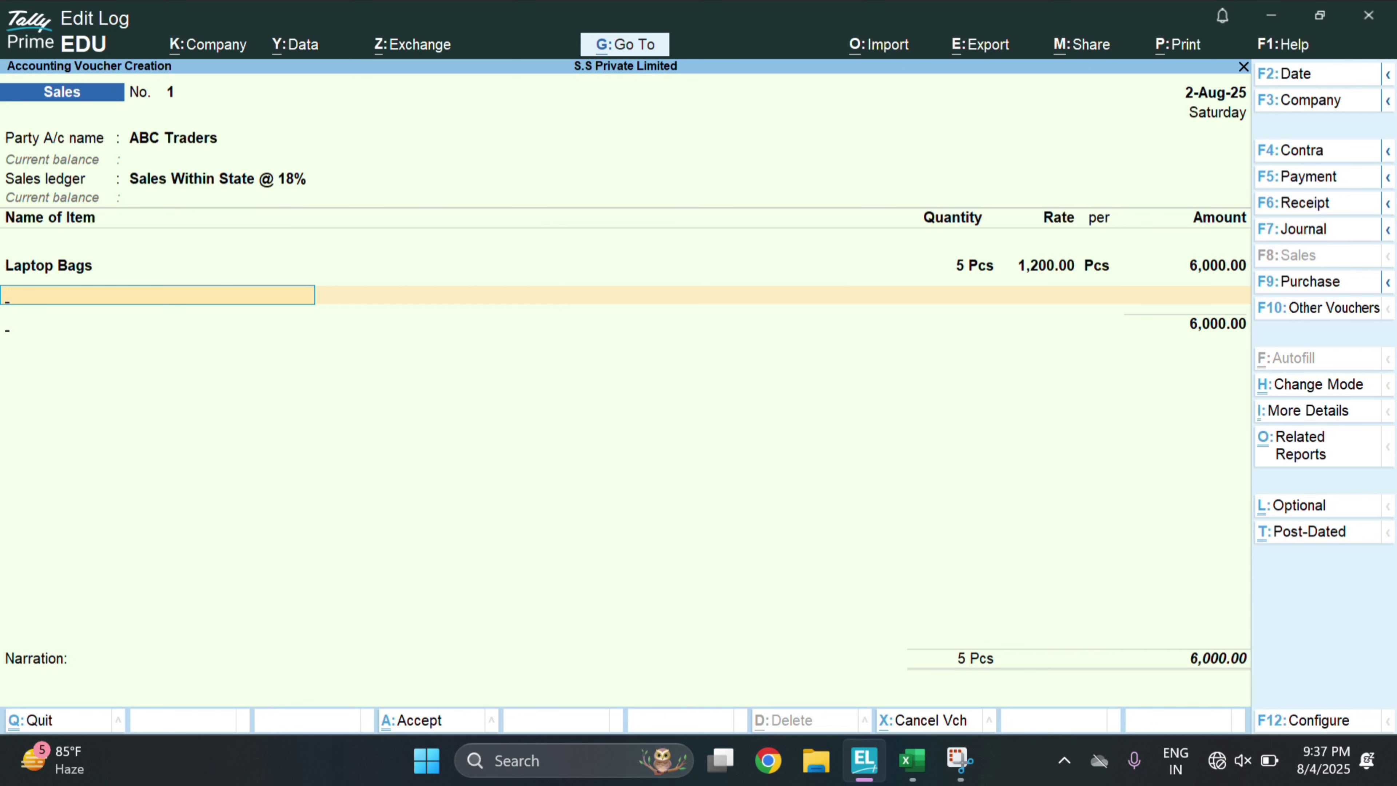
key(Return)
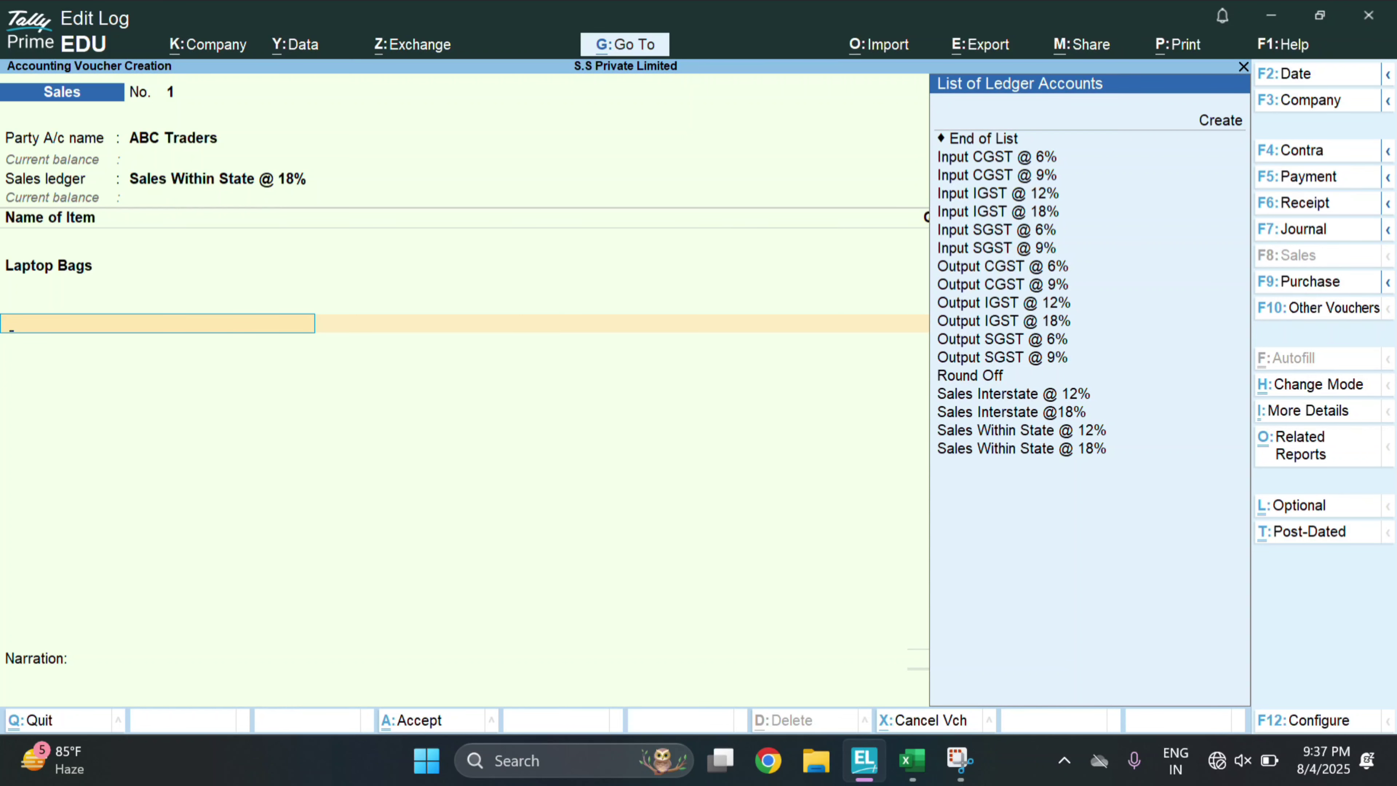
Add the Output CGST @ 9% tax ledger below the stock item, accepting its calculated amount
key(Down)
key(Down)
key(Down)
key(Down)
key(Down)
key(Down)
key(Down)
key(Down)
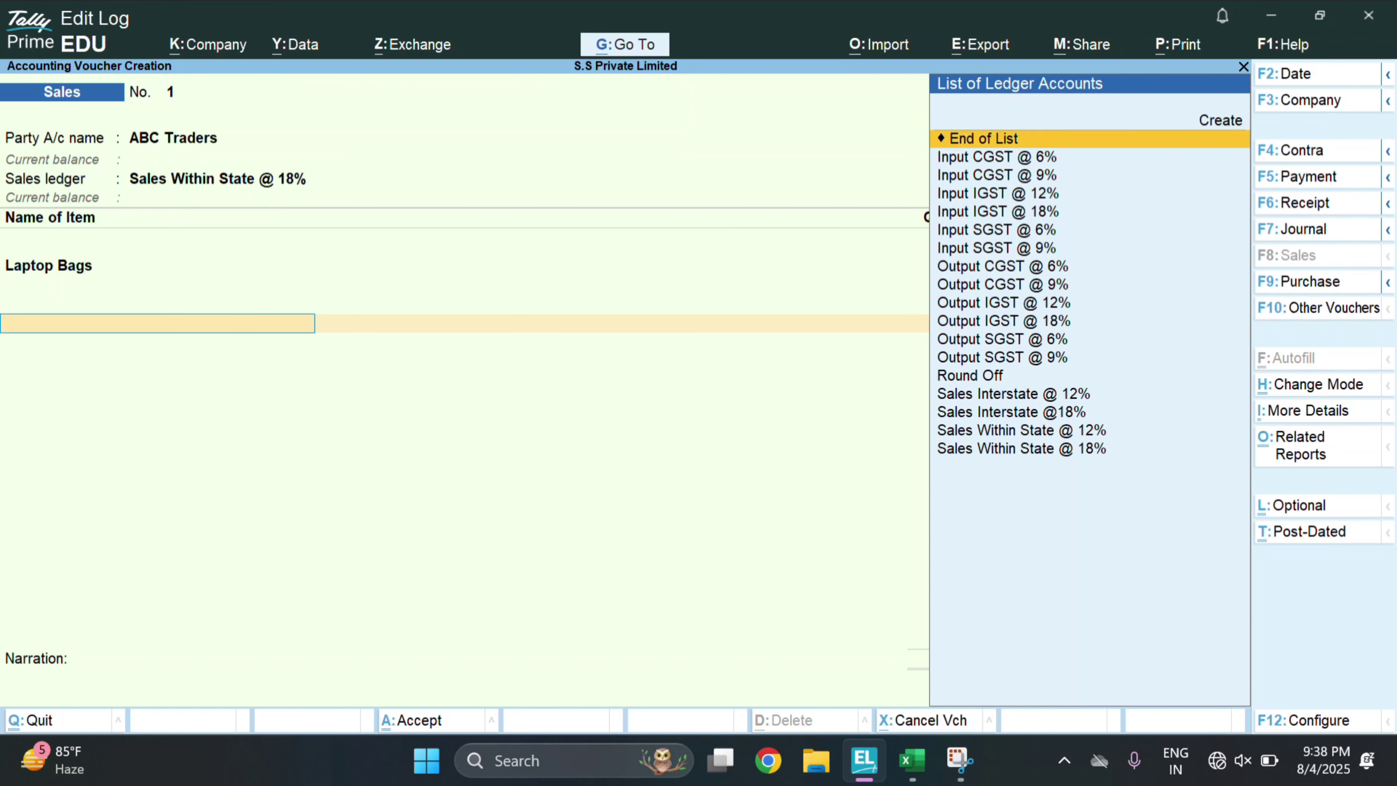
key(Down)
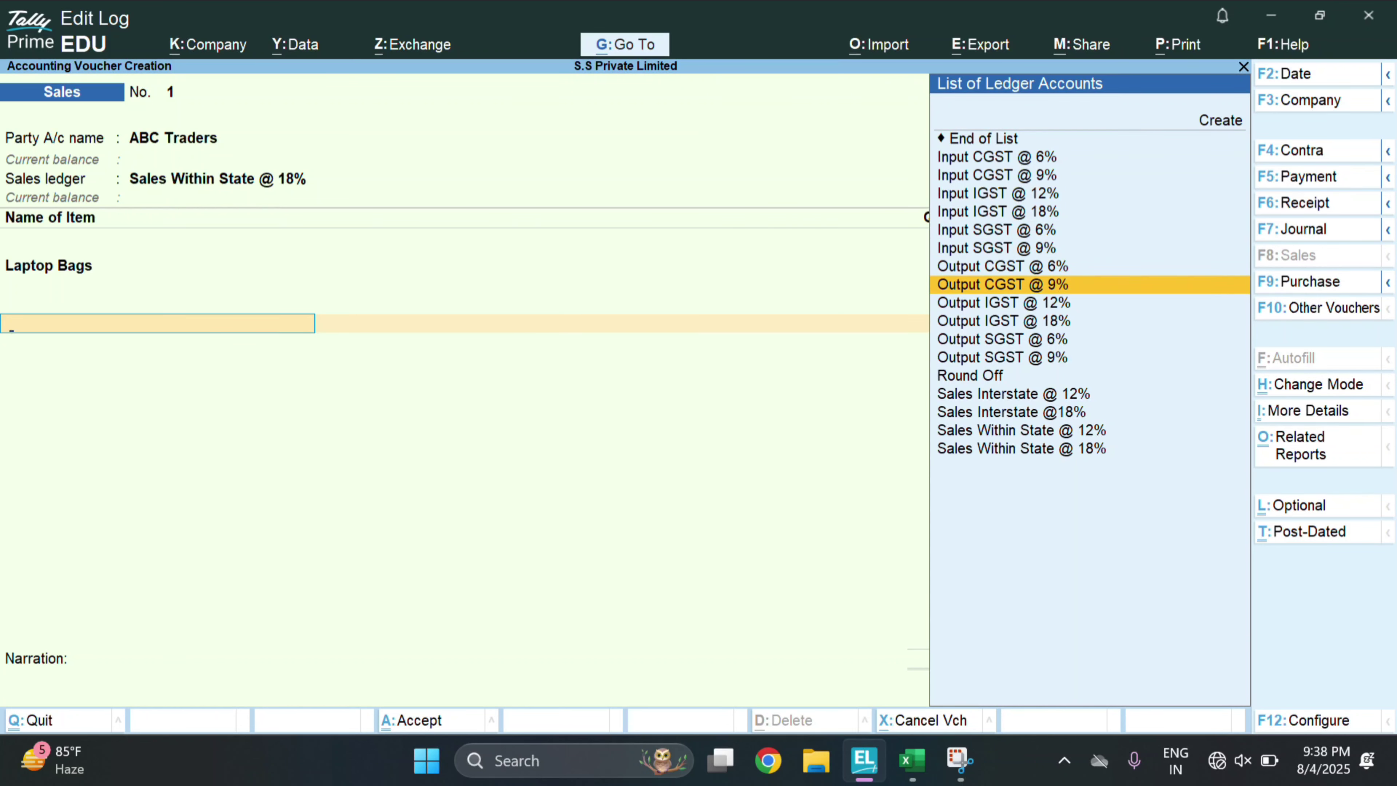
key(Return)
key(Return)
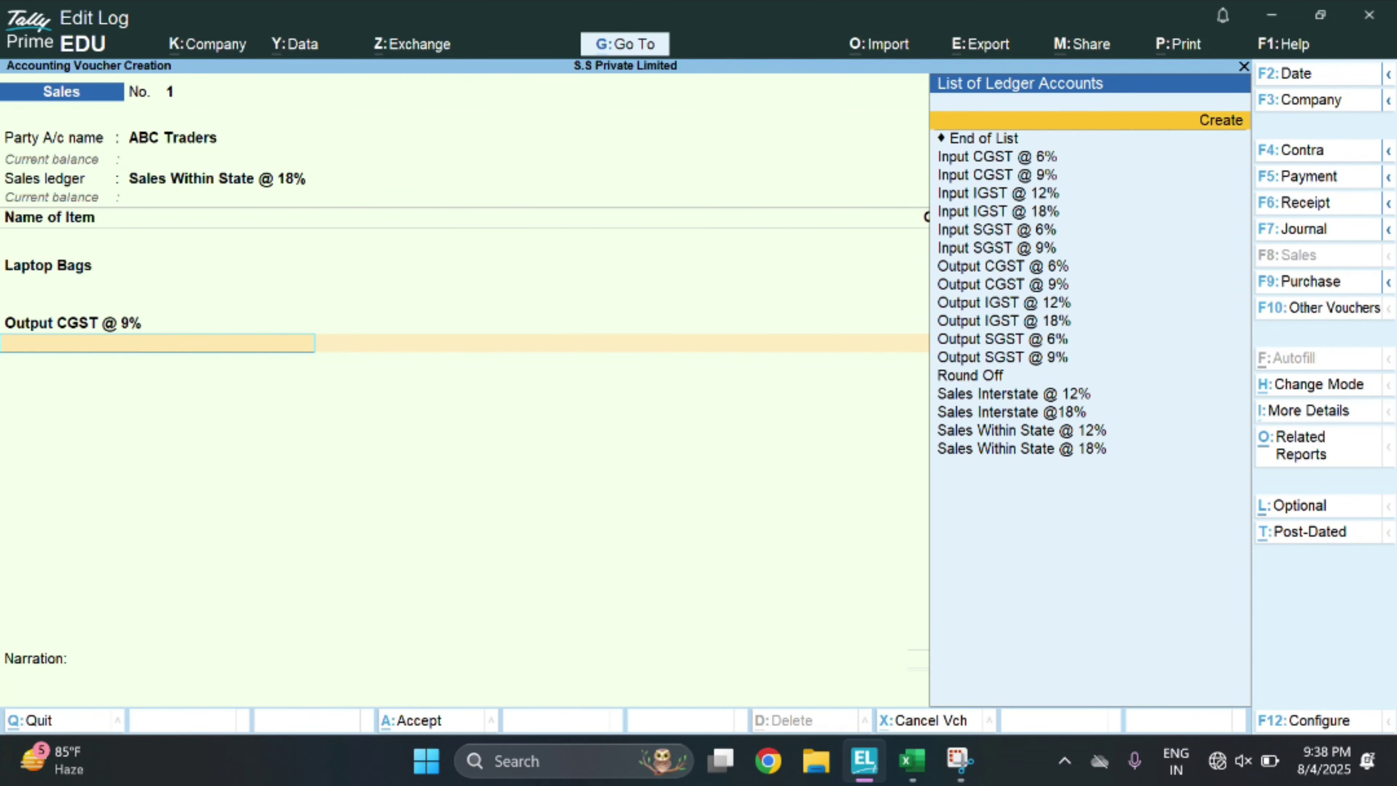
Add the Output SGST @ 9% tax ledger below the CGST line, accepting its calculated amount
key(Down)
key(Down)
key(Down)
key(Down)
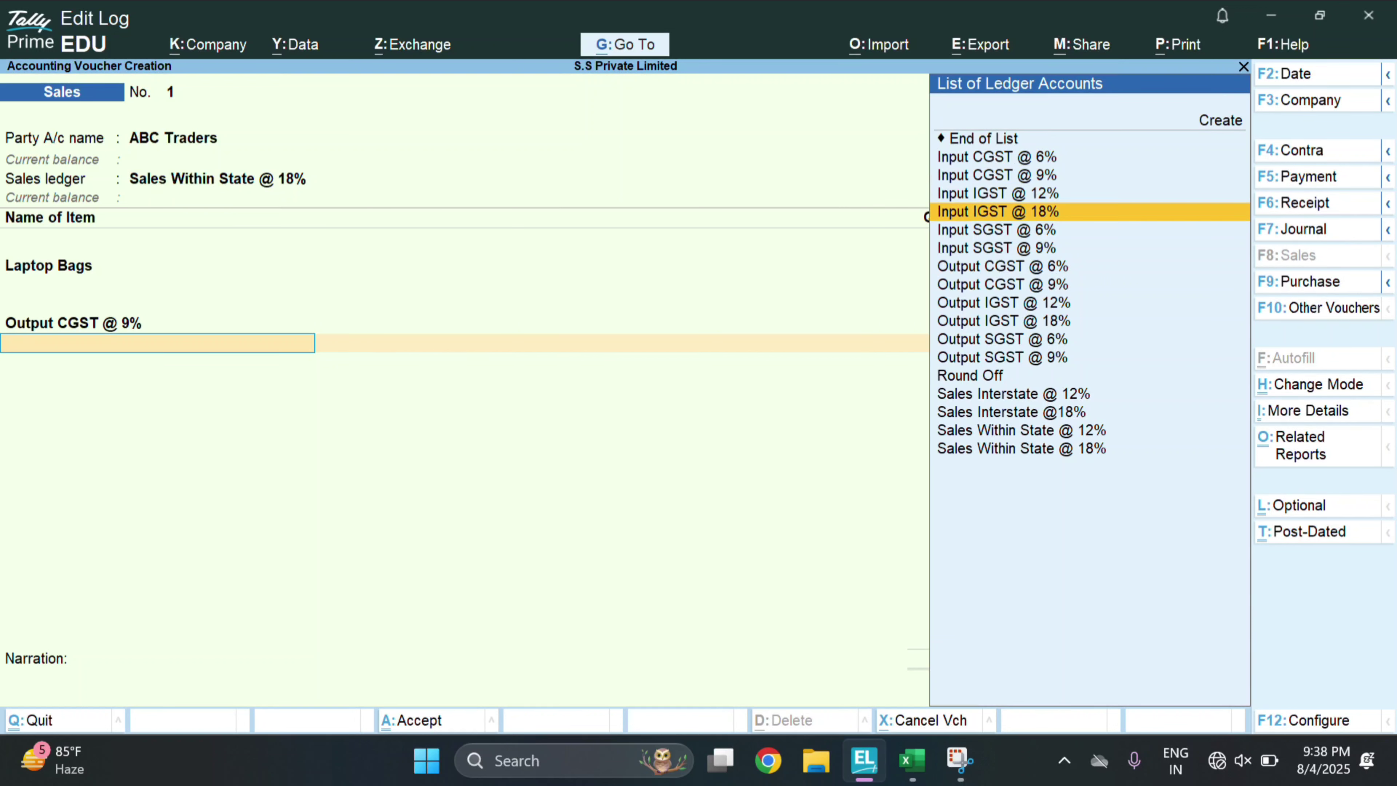
key(Down)
key(Down)
key(Down)
key(Down)
key(Down)
key(Down)
key(Down)
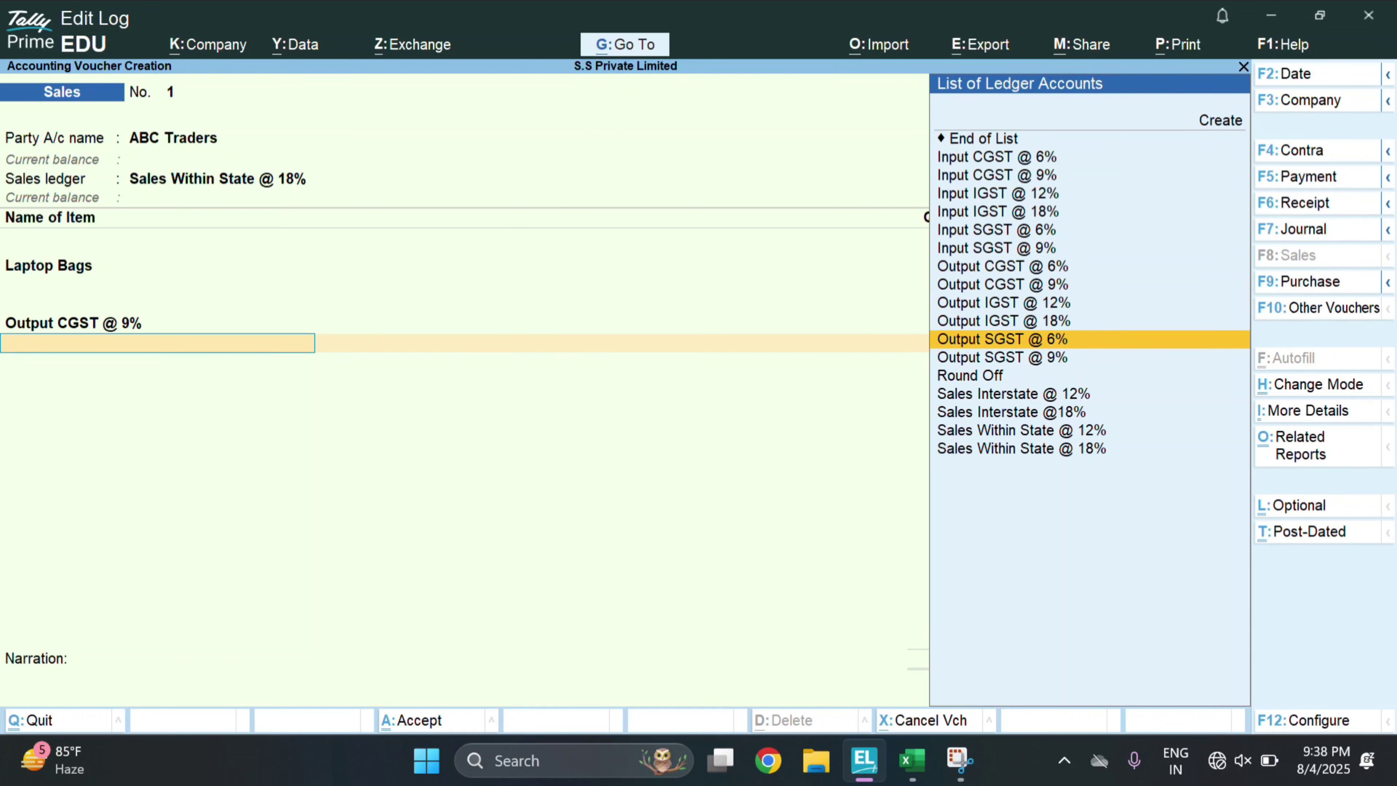
key(Down)
key(Return)
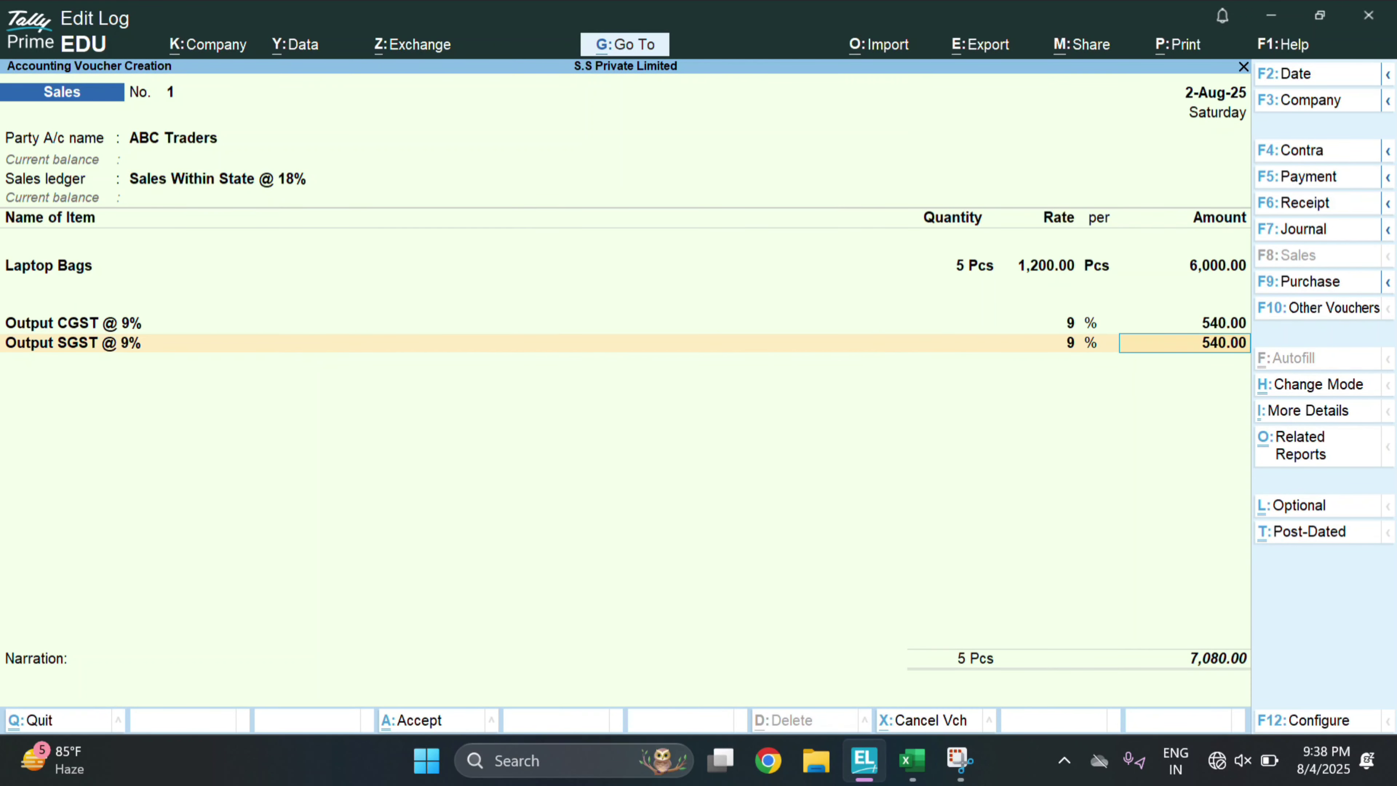
key(Return)
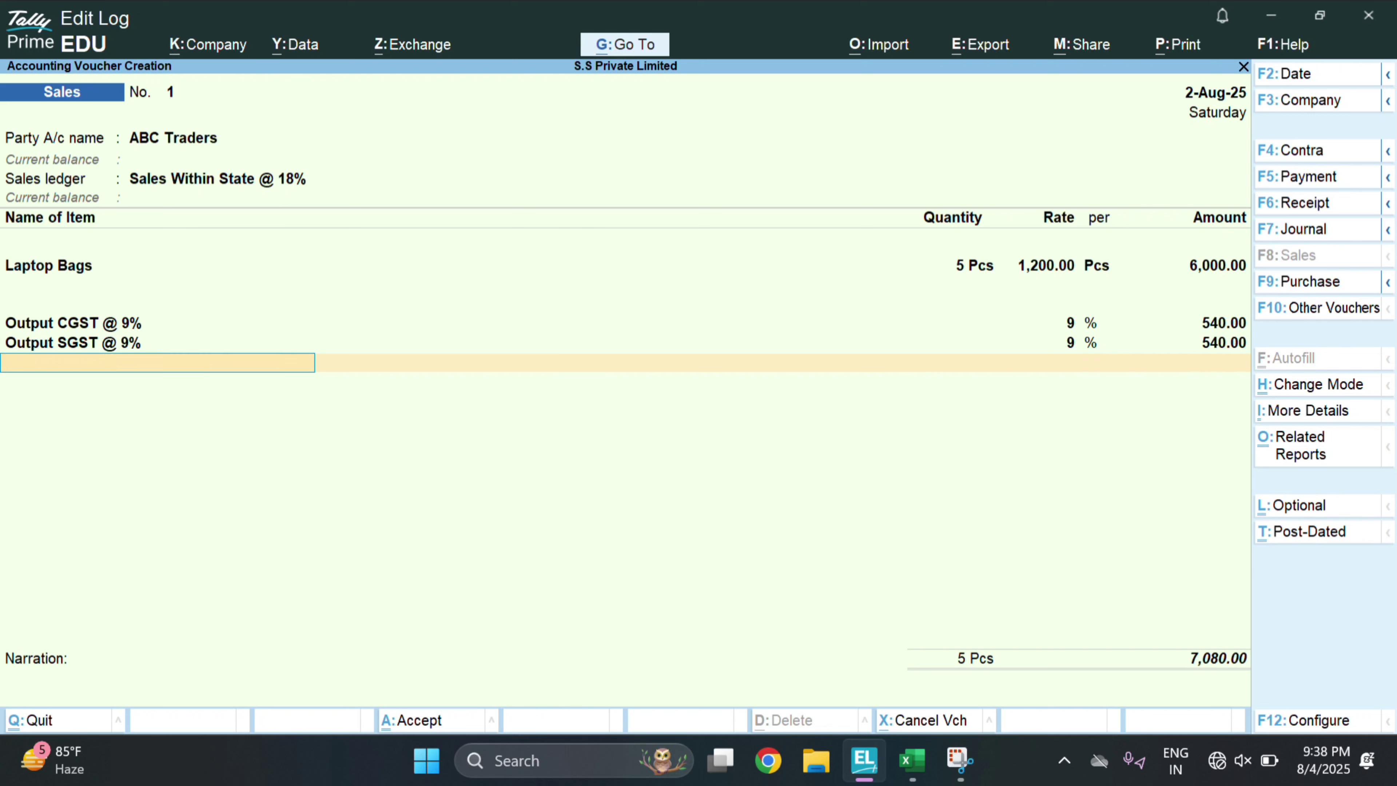
End the tax ledger list and accept the bill-wise details for ABC Traders as a New Ref named 1
key(Return)
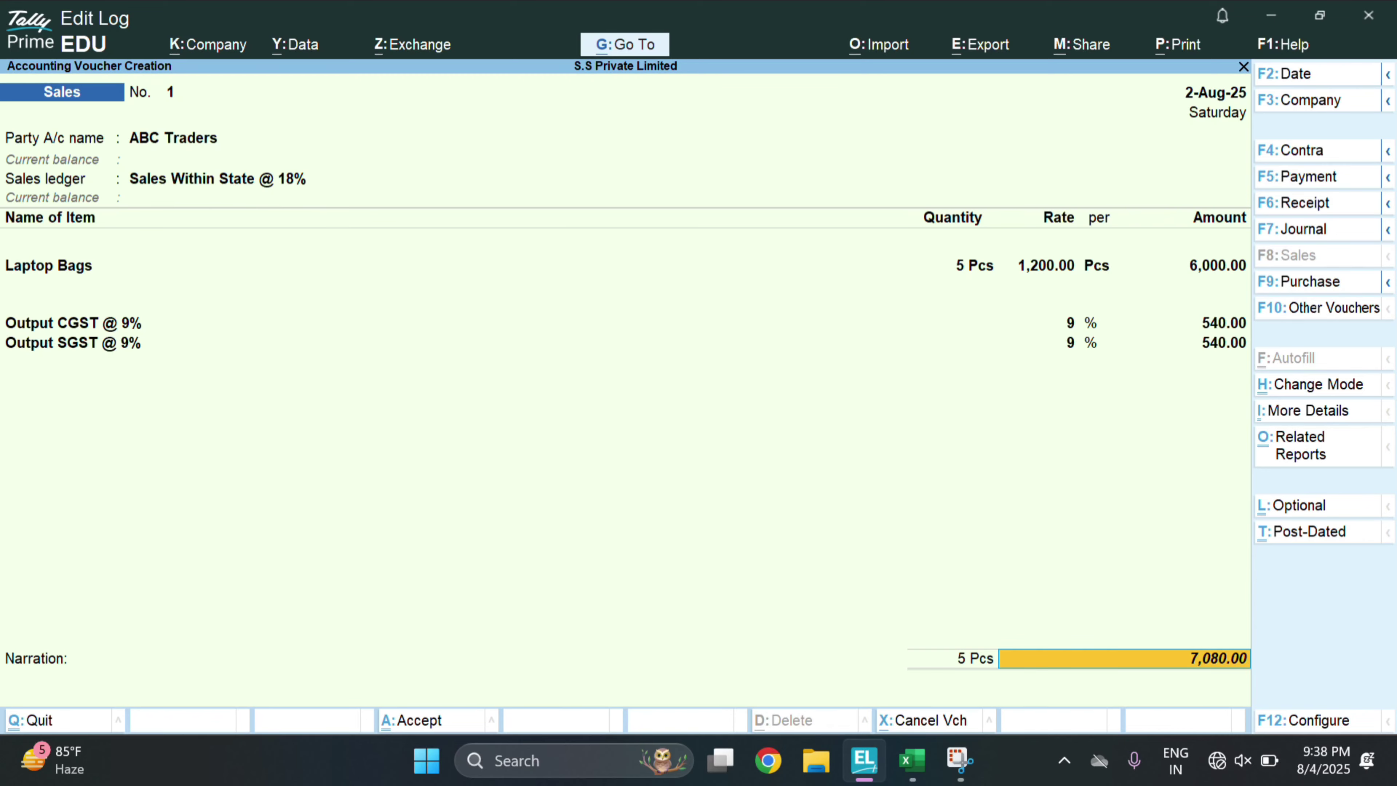
key(Return)
key(Return)
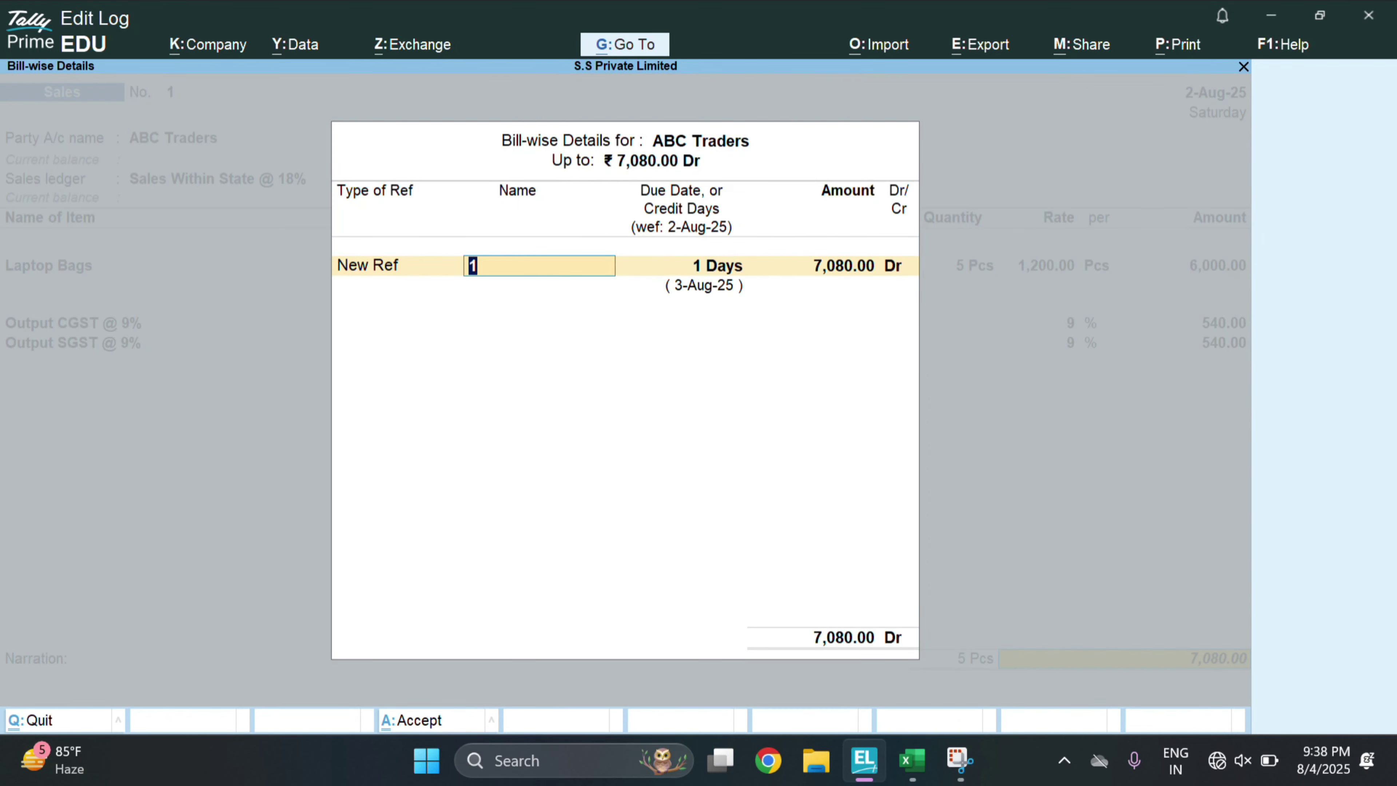
key(ctrl+a)
Enter the narration "Being 5 laptop bag sold to ABC Traders." and save the sales voucher, leaving voucher creation
text(Being 5 laptop bag sold to ABC Traders.)
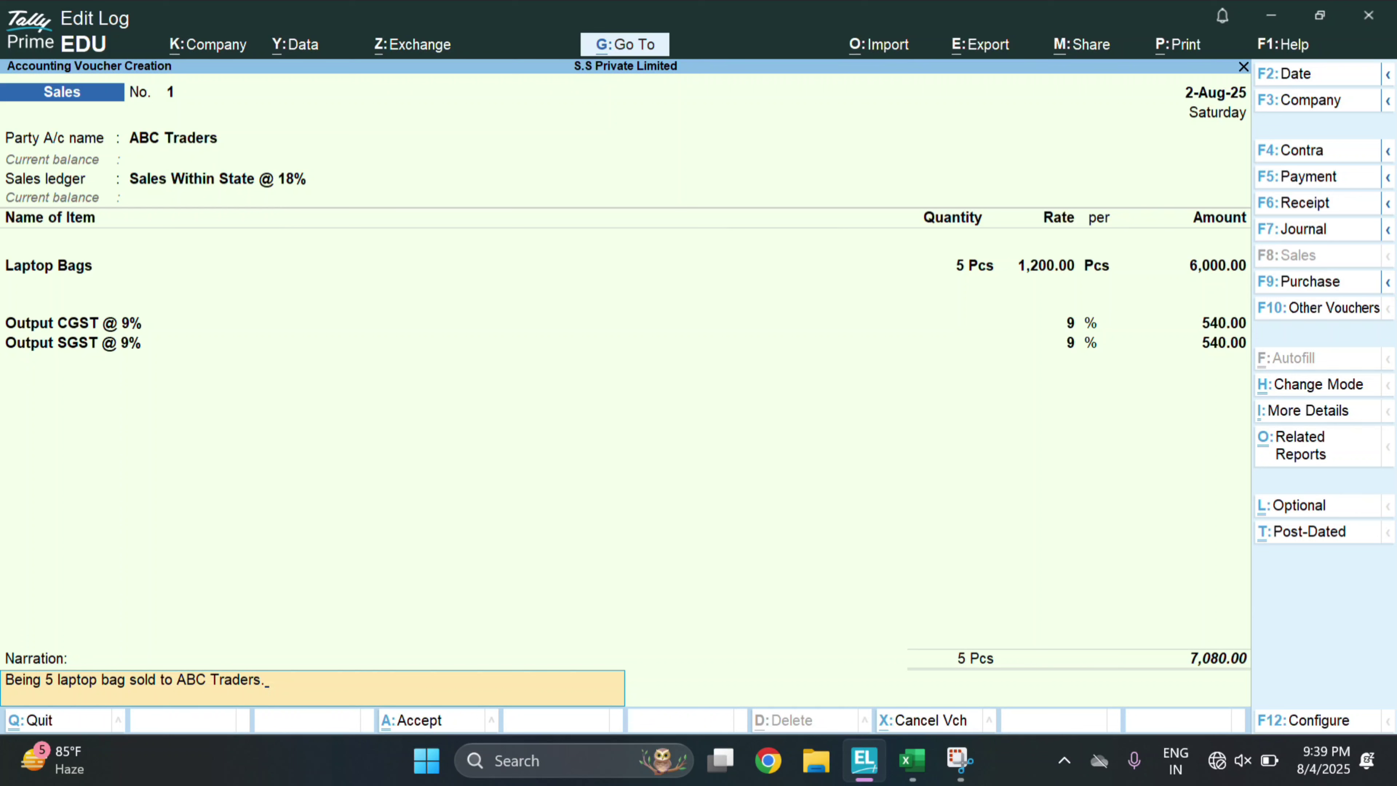
key(Return)
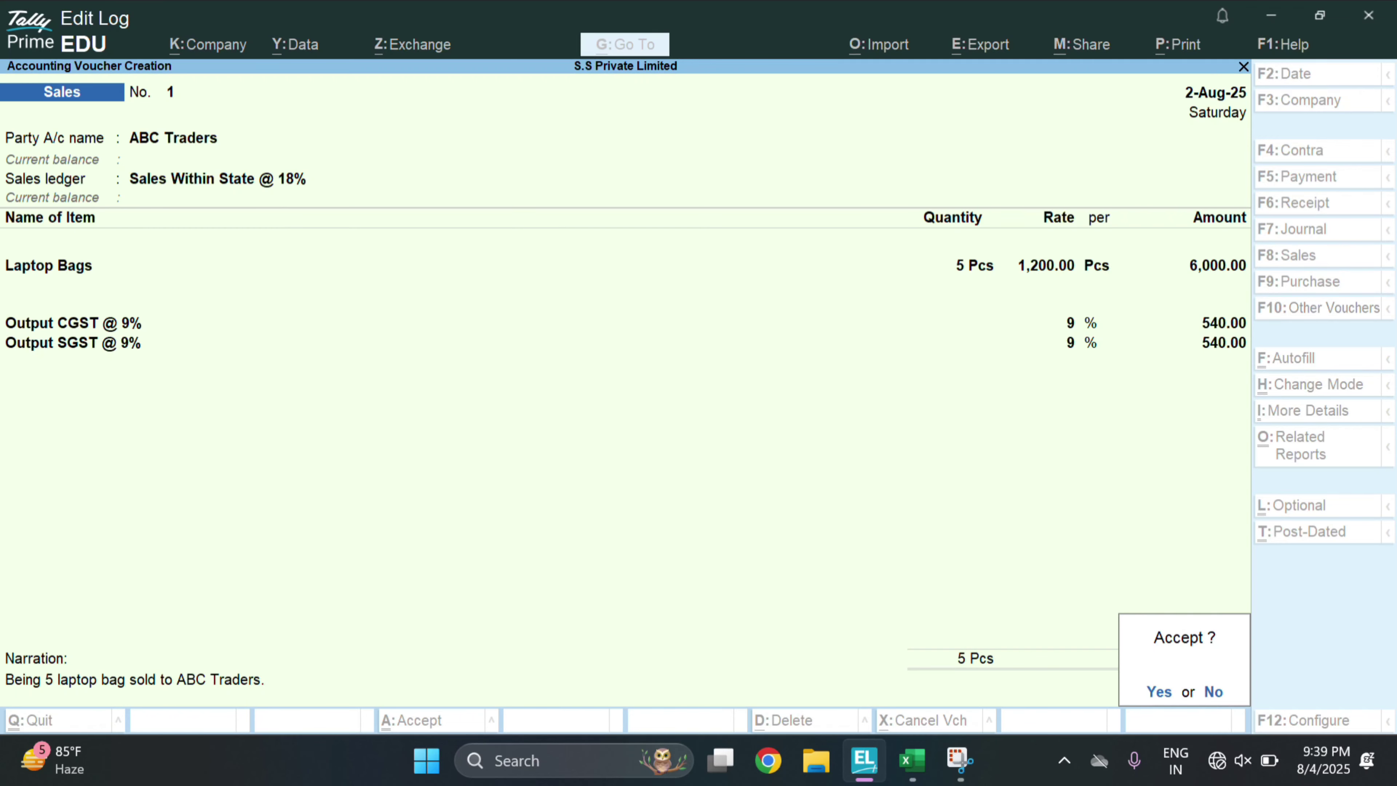
key(y)
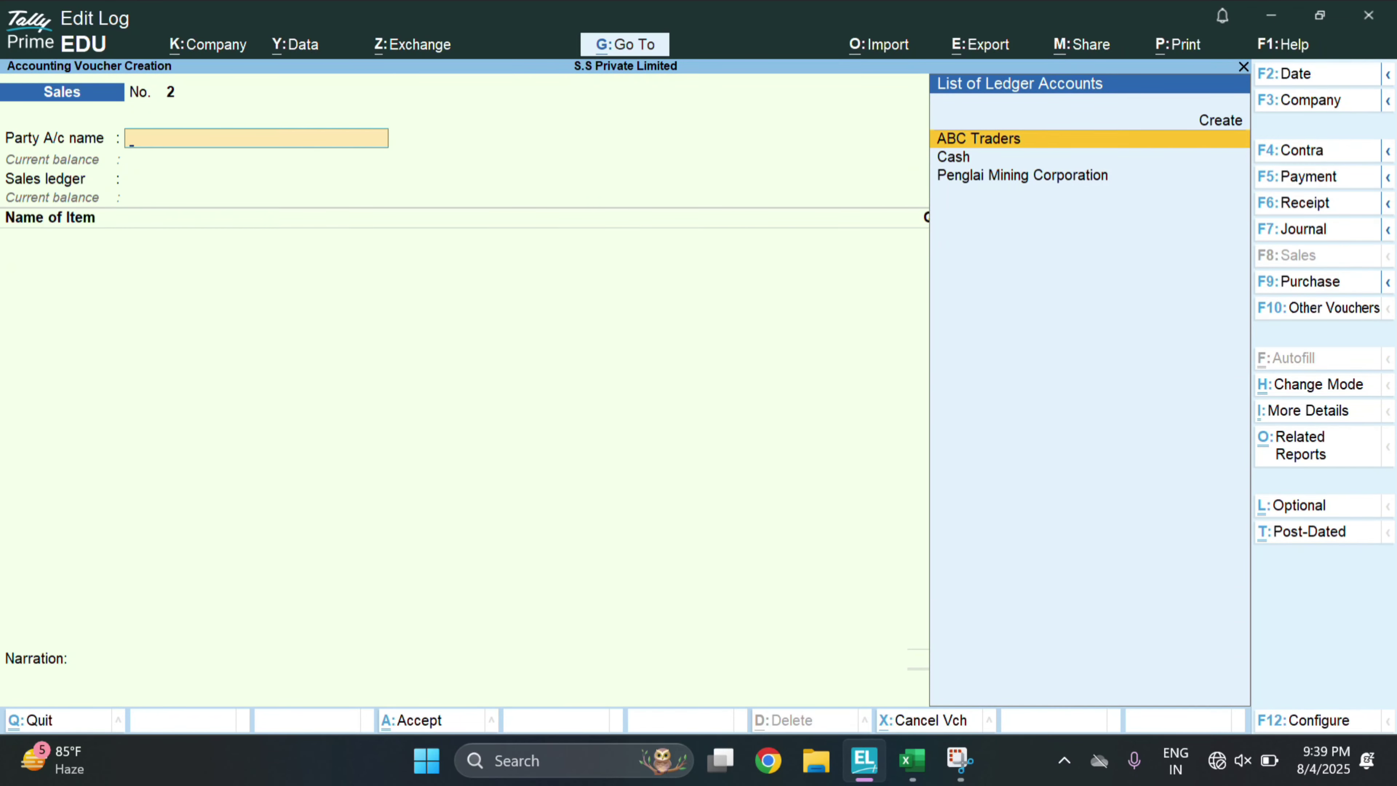
key(Escape)
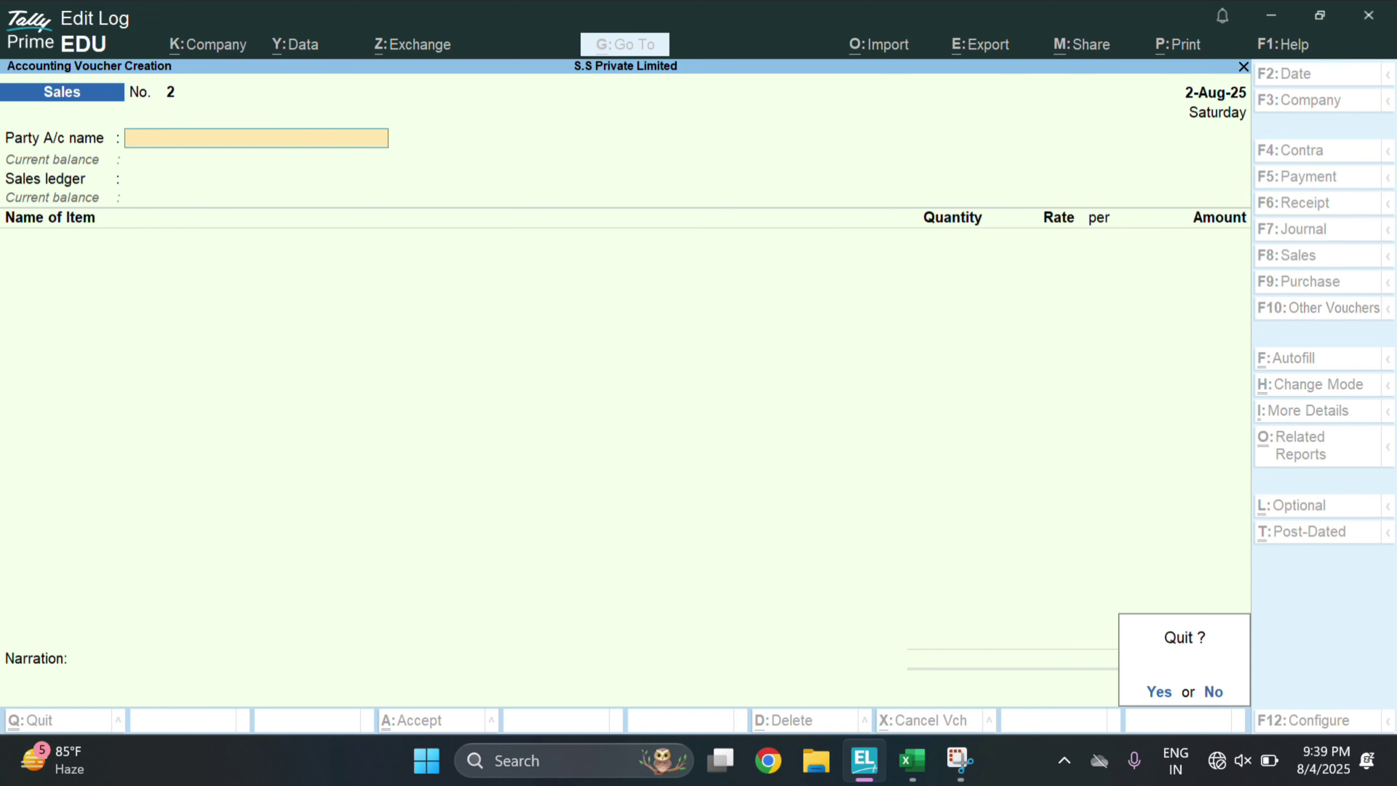
key(y)
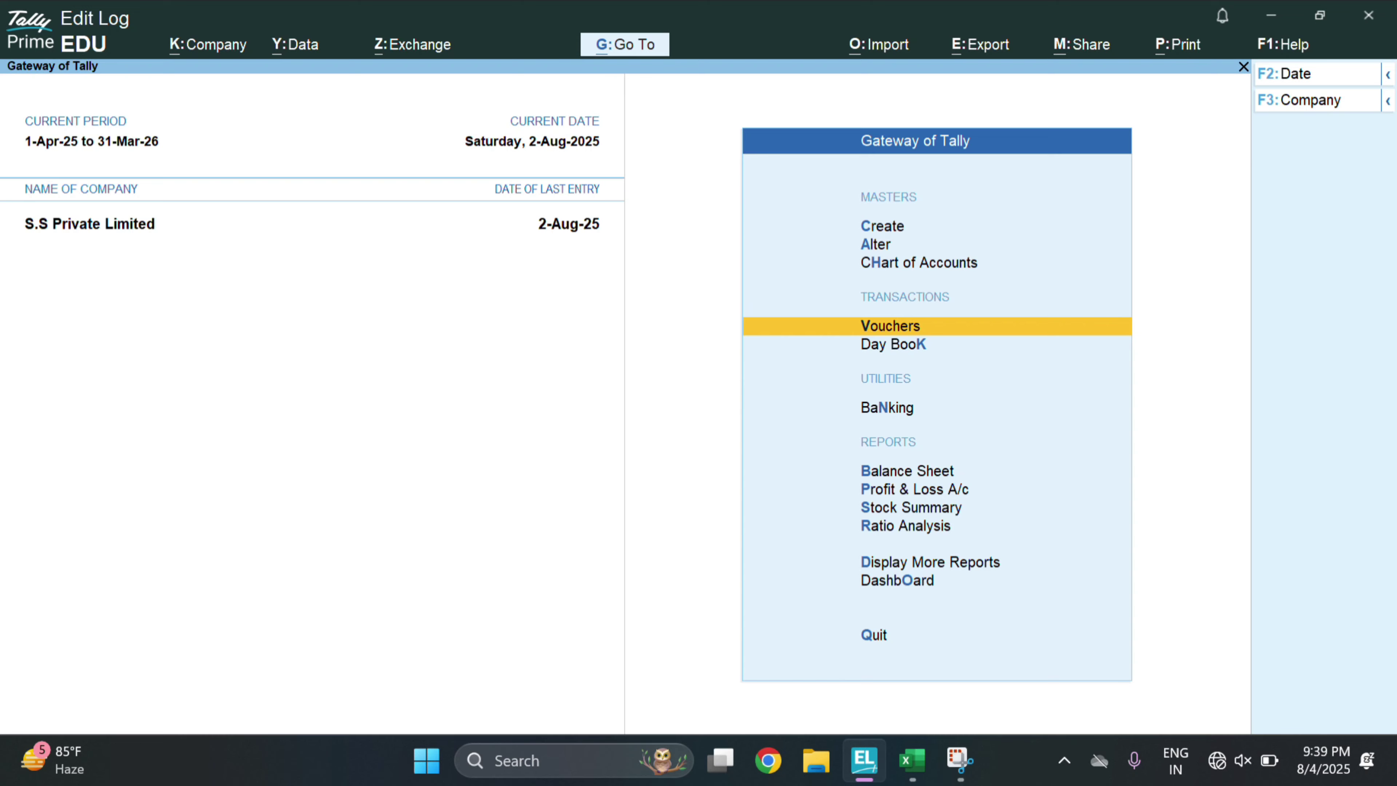
Open the Account Books list within the additional reports
key(Down)
key(Down)
key(Down)
key(Down)
key(Down)
key(Down)
key(Down)
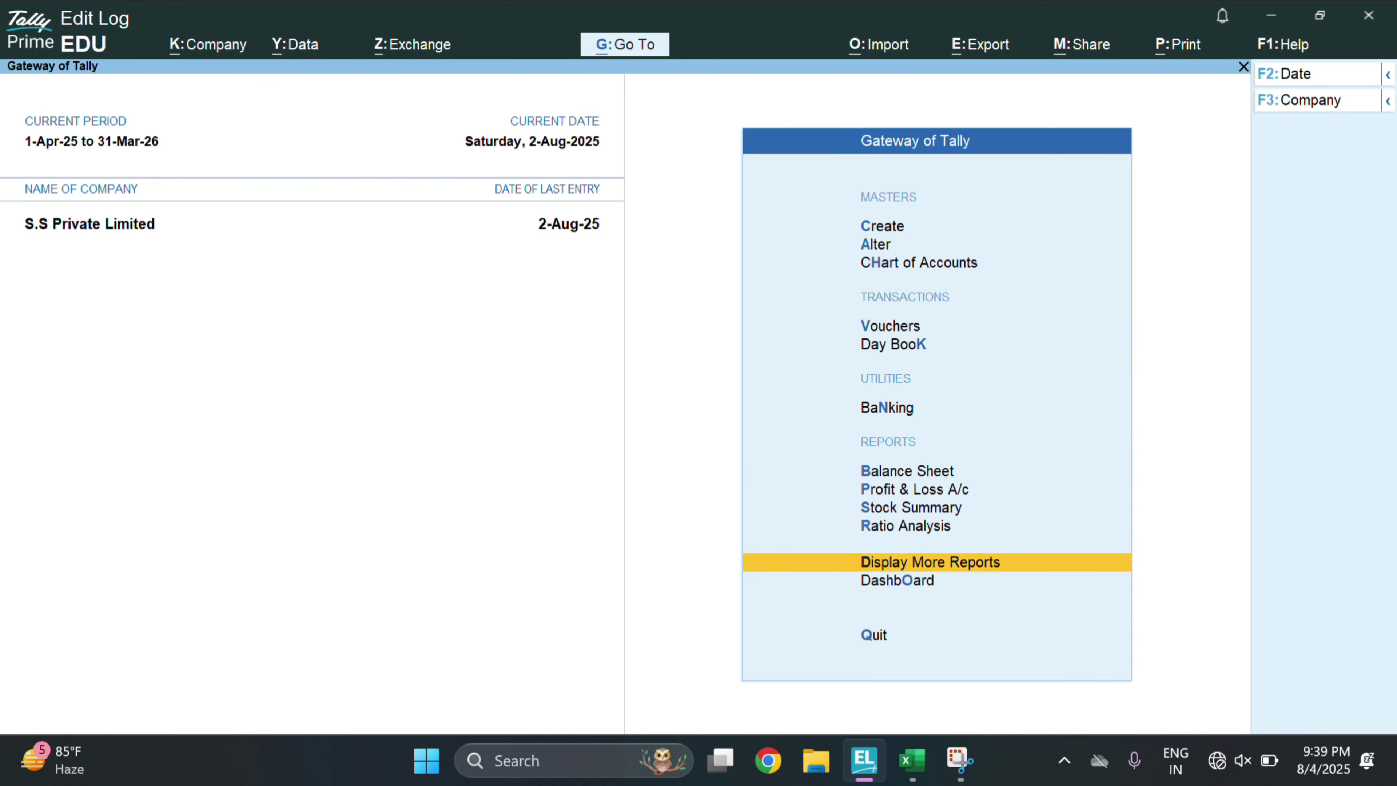
key(Return)
key(Down)
key(Down)
key(Down)
key(Down)
key(Return)
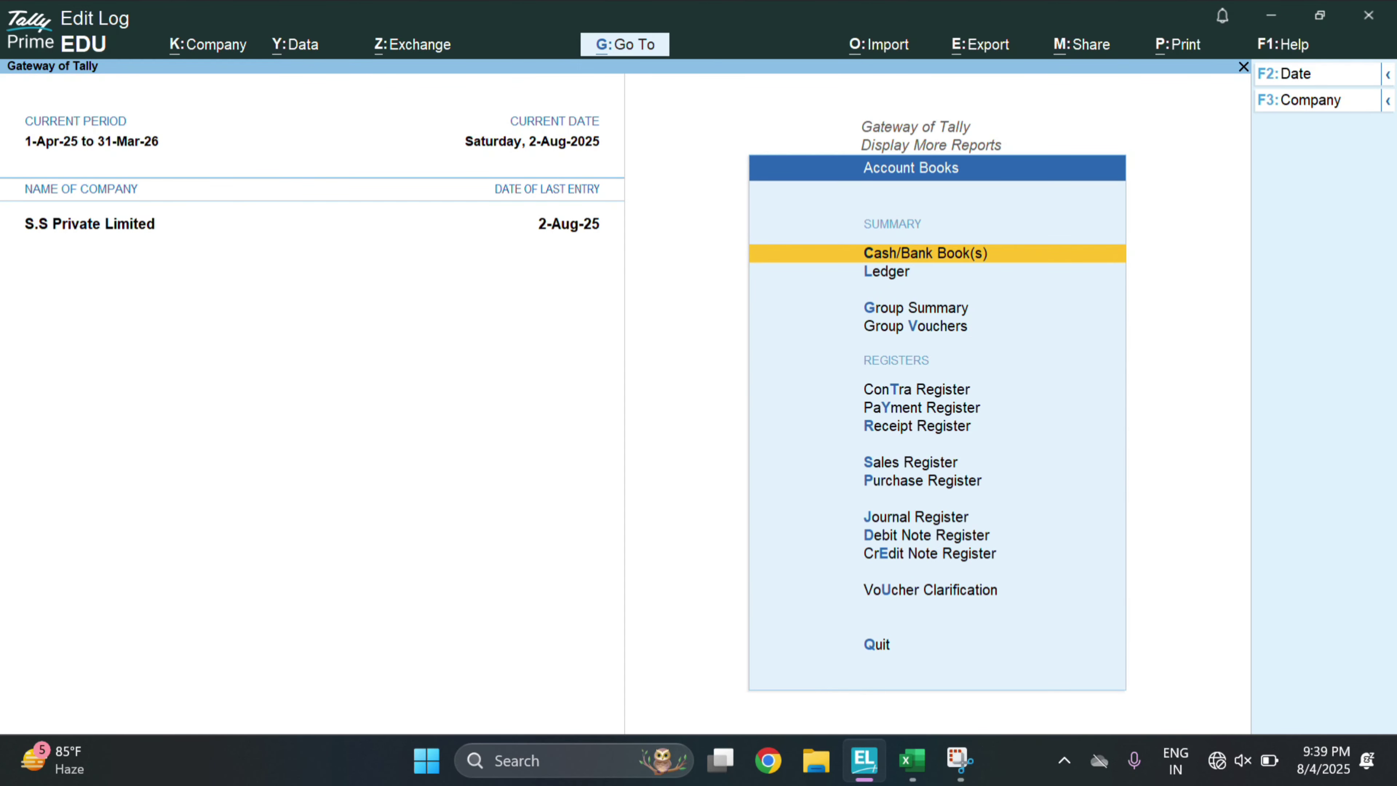
Examine the August sales vouchers in the Sales Register and return to the Gateway of Tally
key(Down)
key(Down)
key(Down)
key(Down)
key(Down)
key(Down)
key(Down)
key(Down)
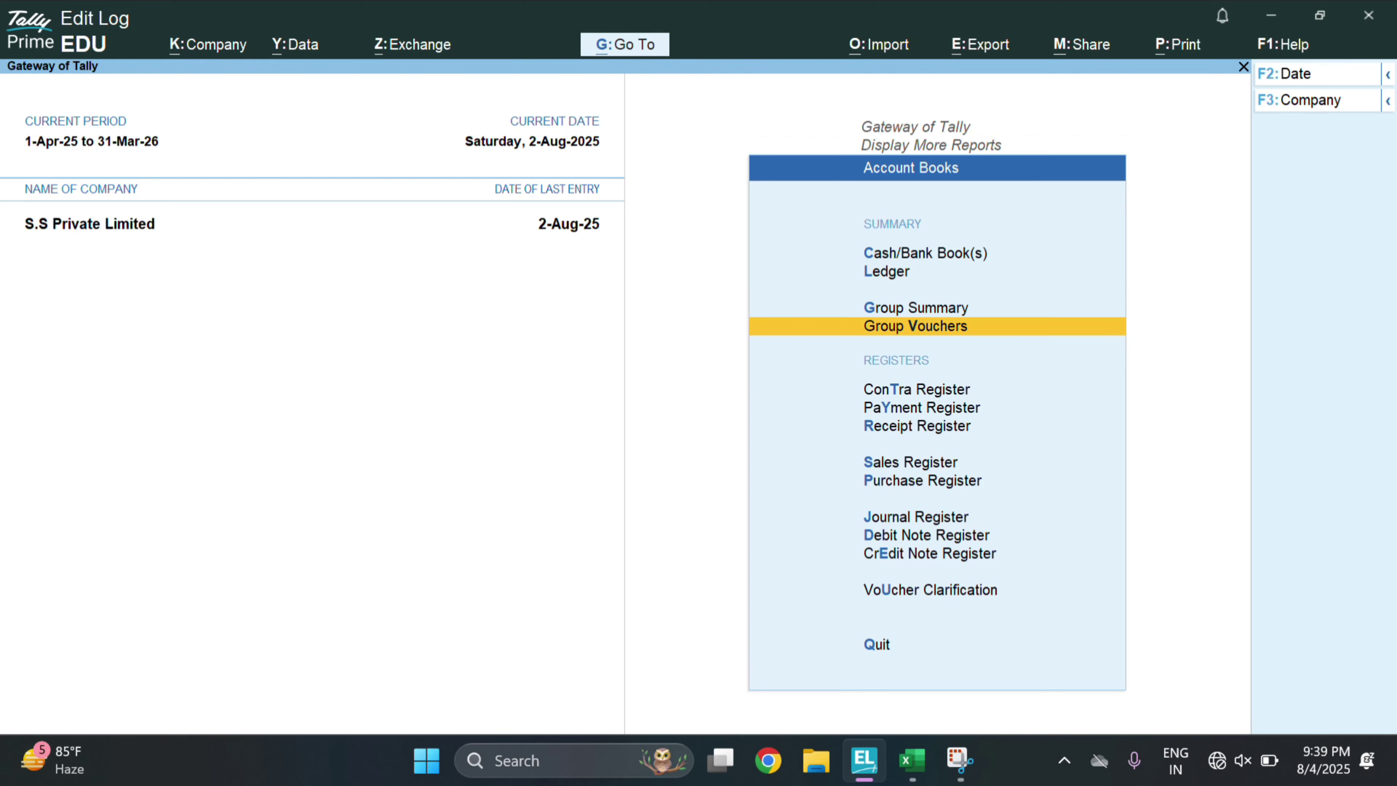
key(Up)
key(Return)
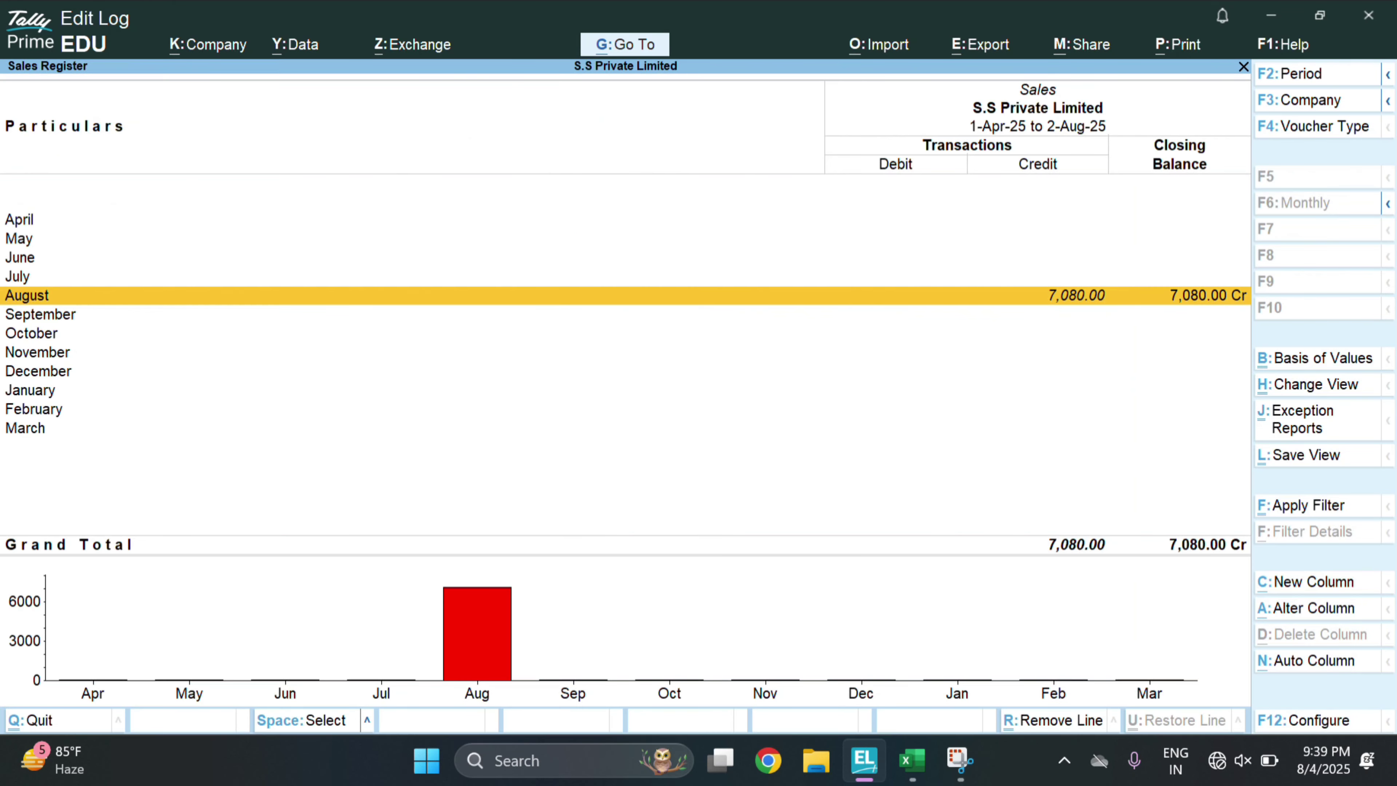
key(Return)
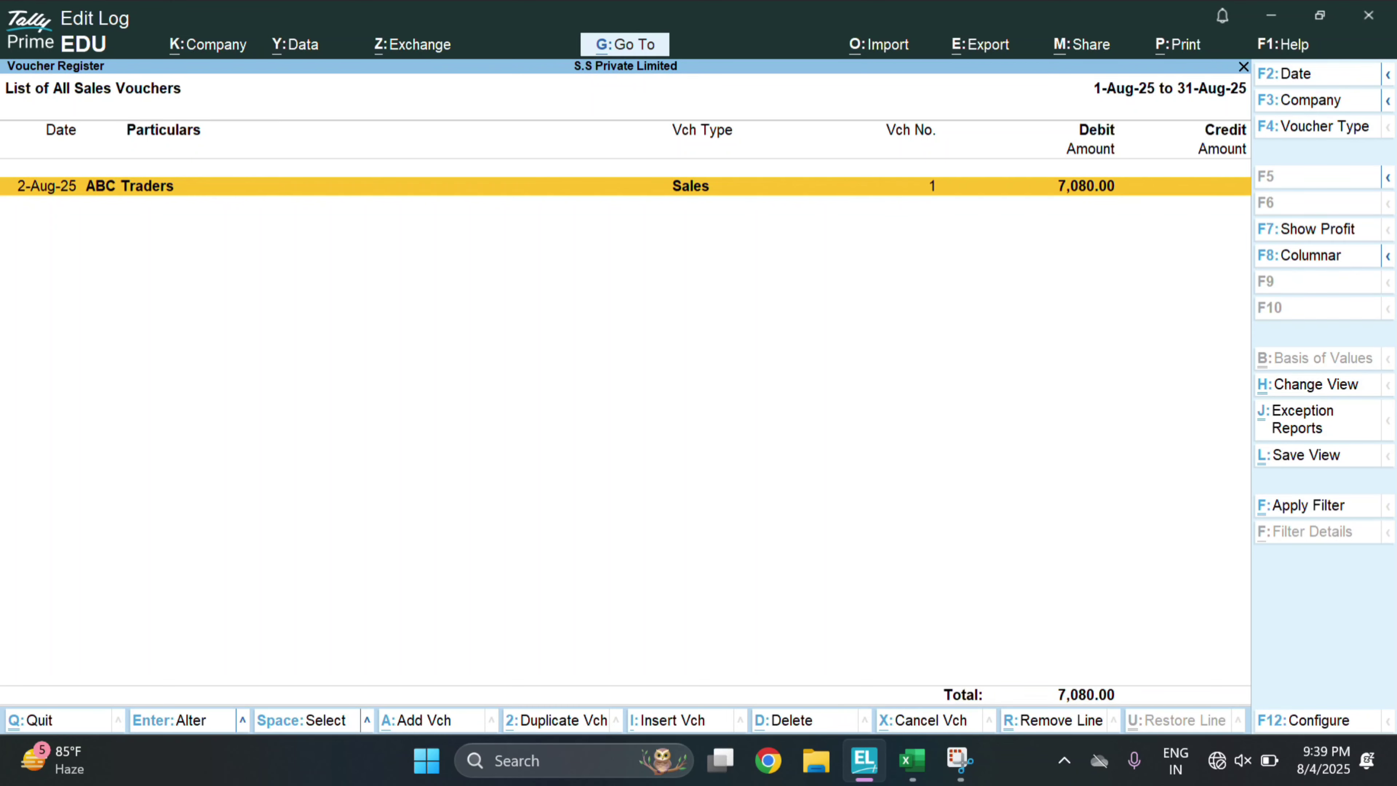
key(Escape)
key(Escape)
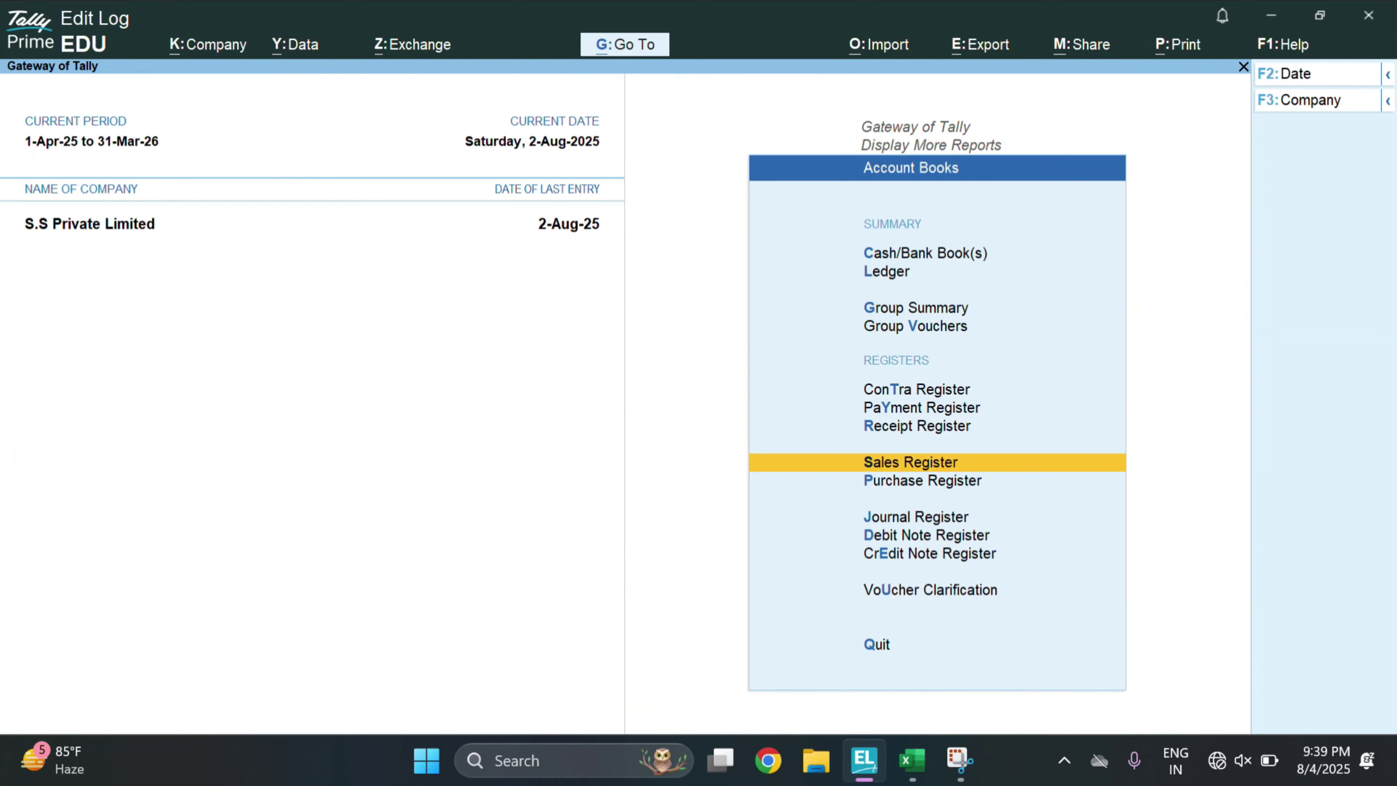
key(Escape)
key(Escape)
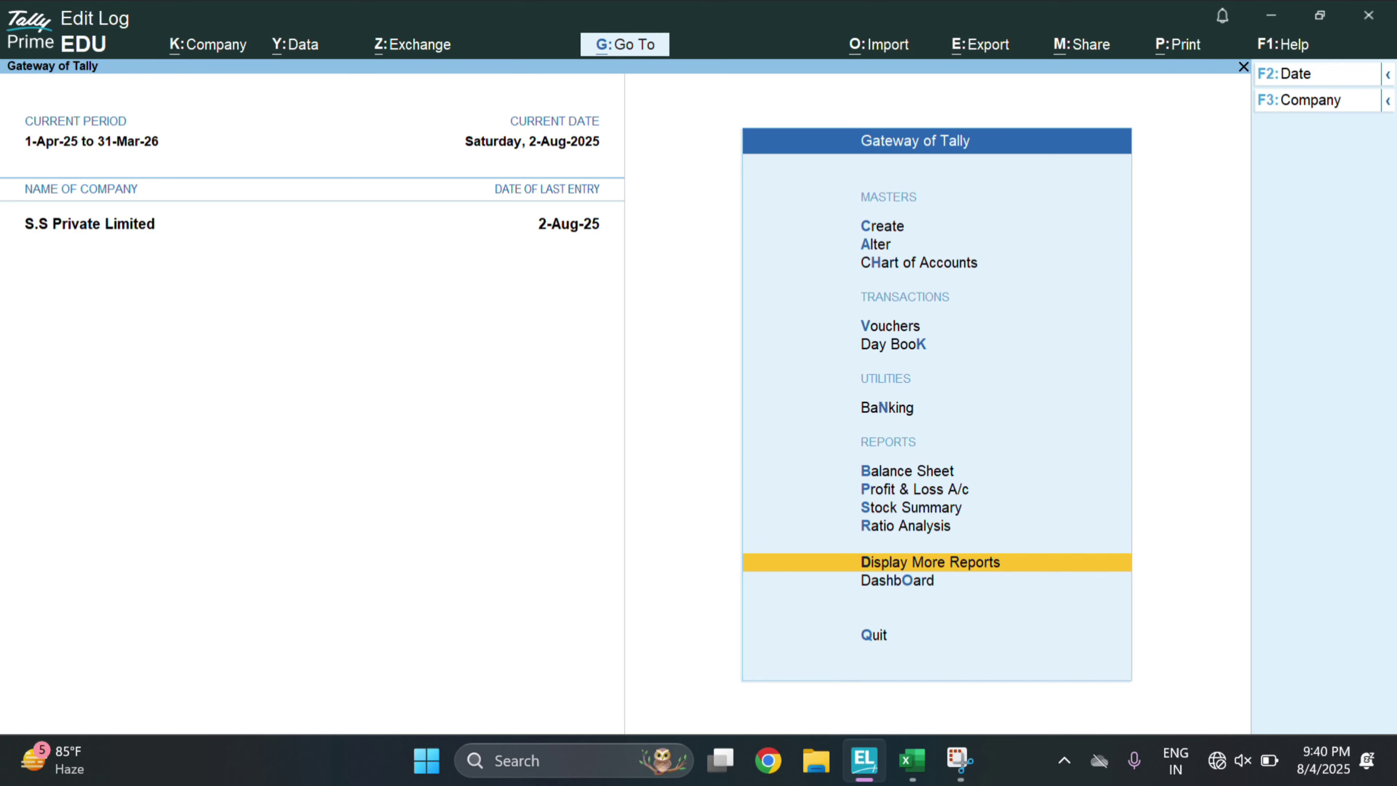
Examine the ABC Traders sales voucher from the Day Book and return to the Gateway of Tally without altering it
key(Return)
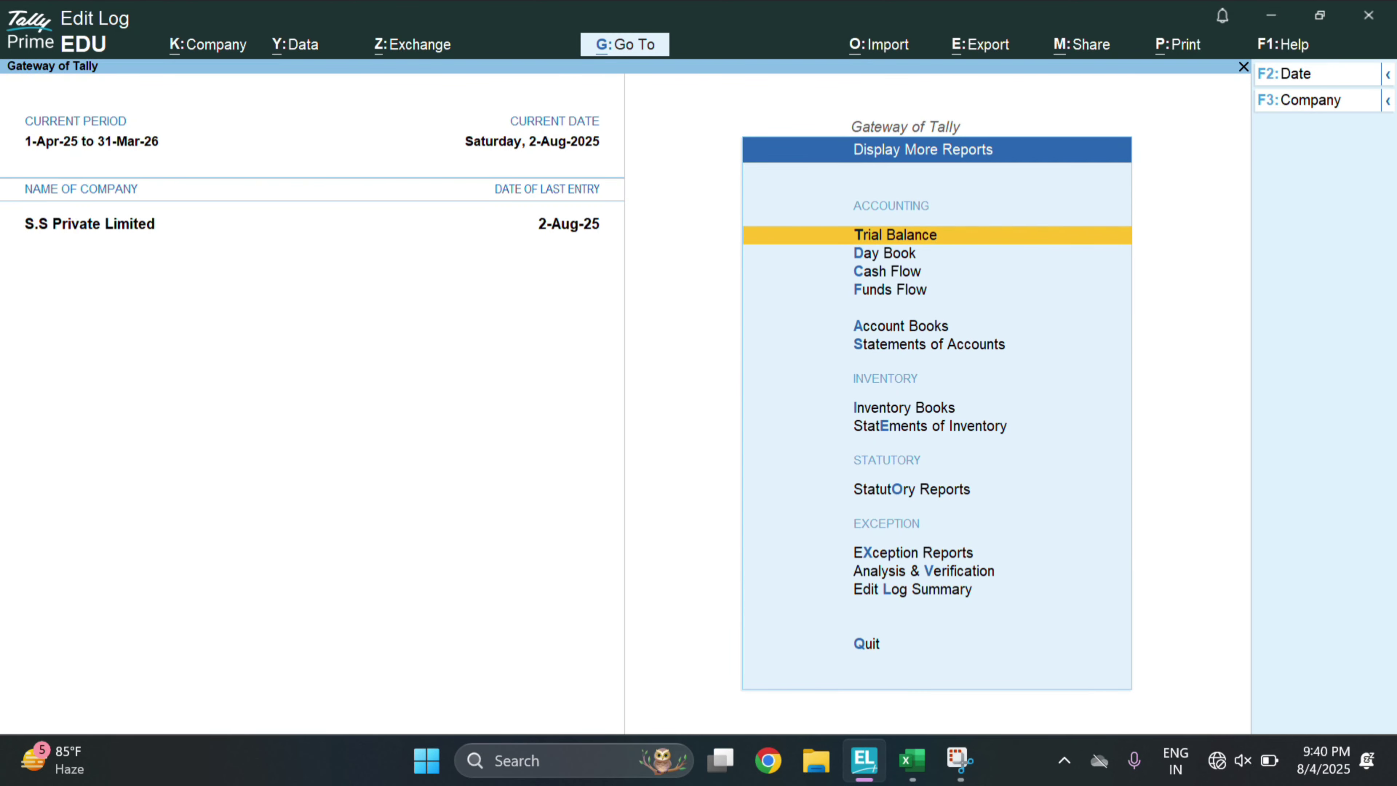
key(Down)
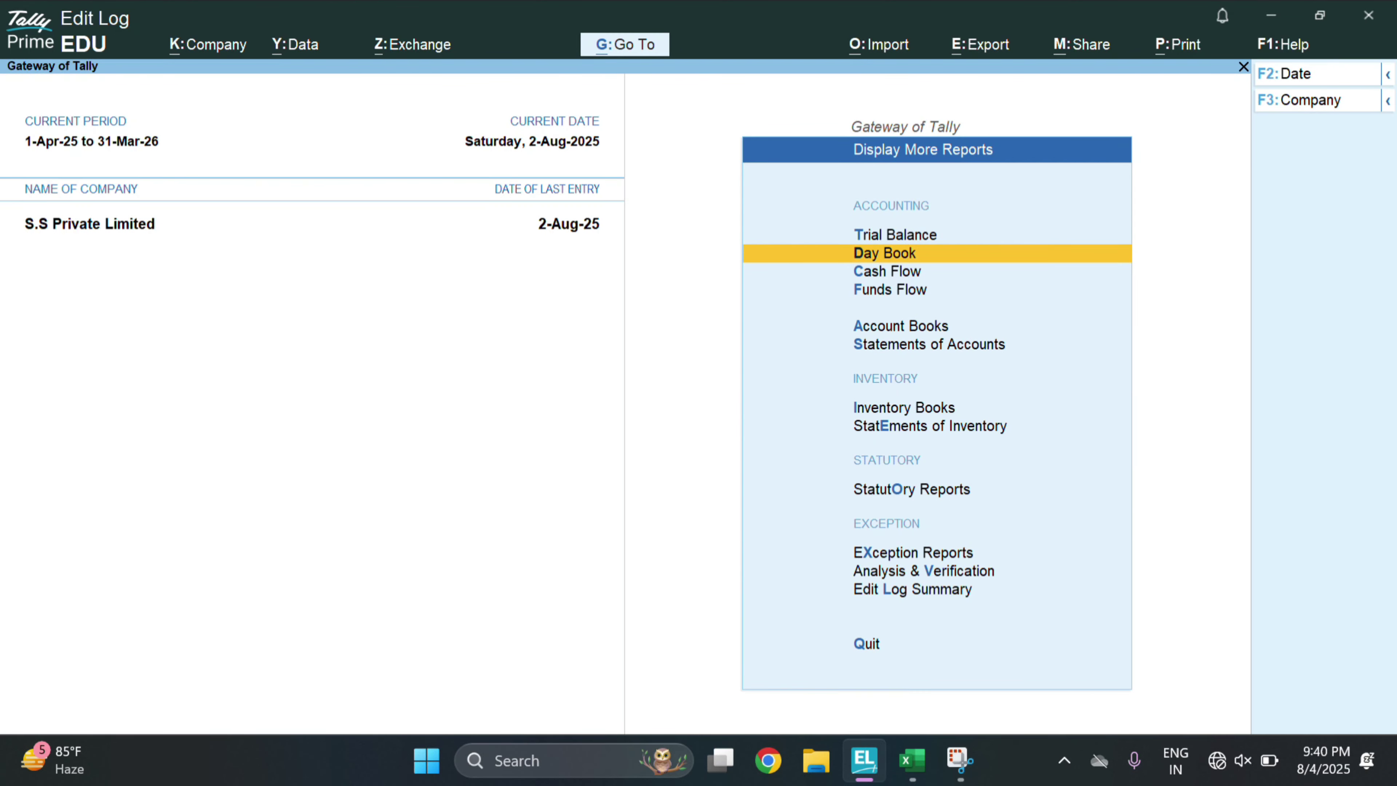
key(Return)
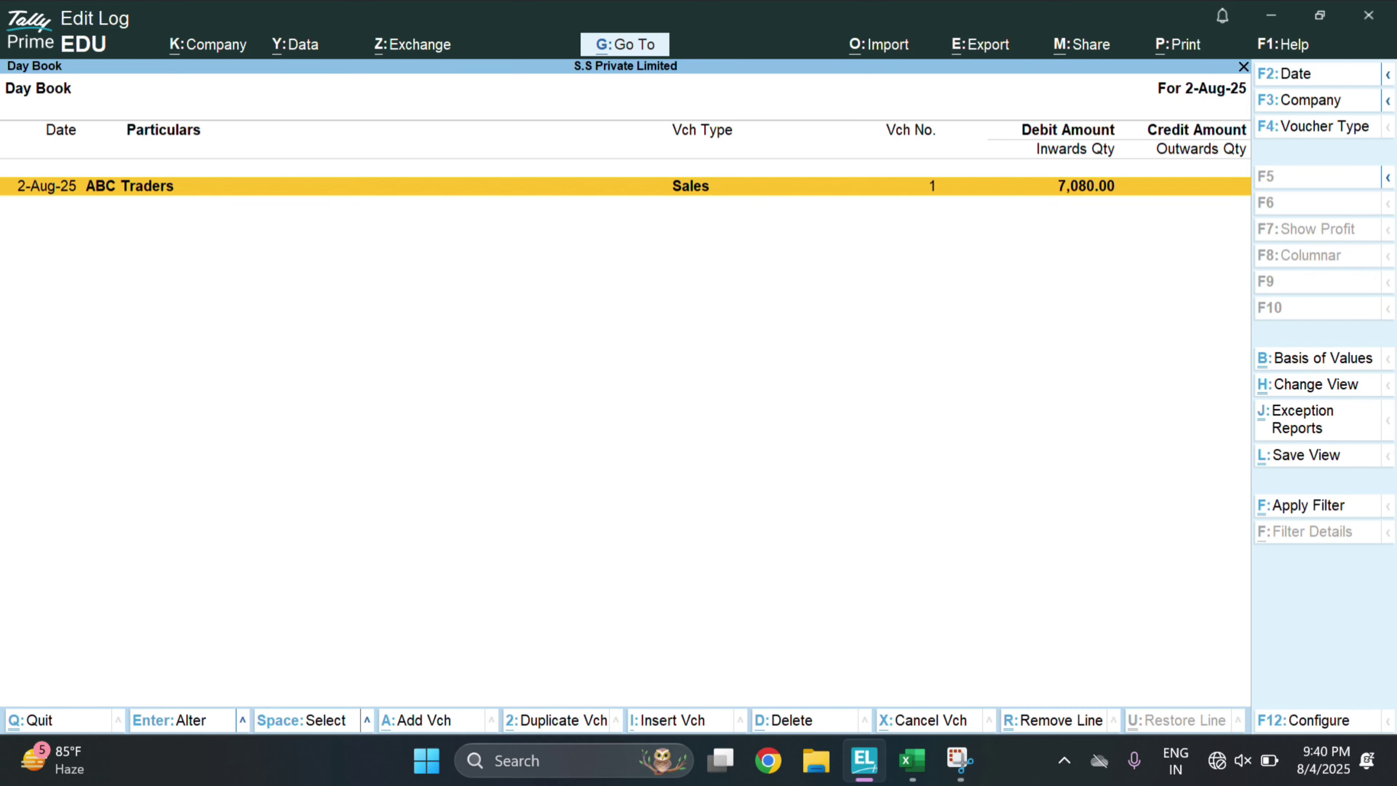
key(Return)
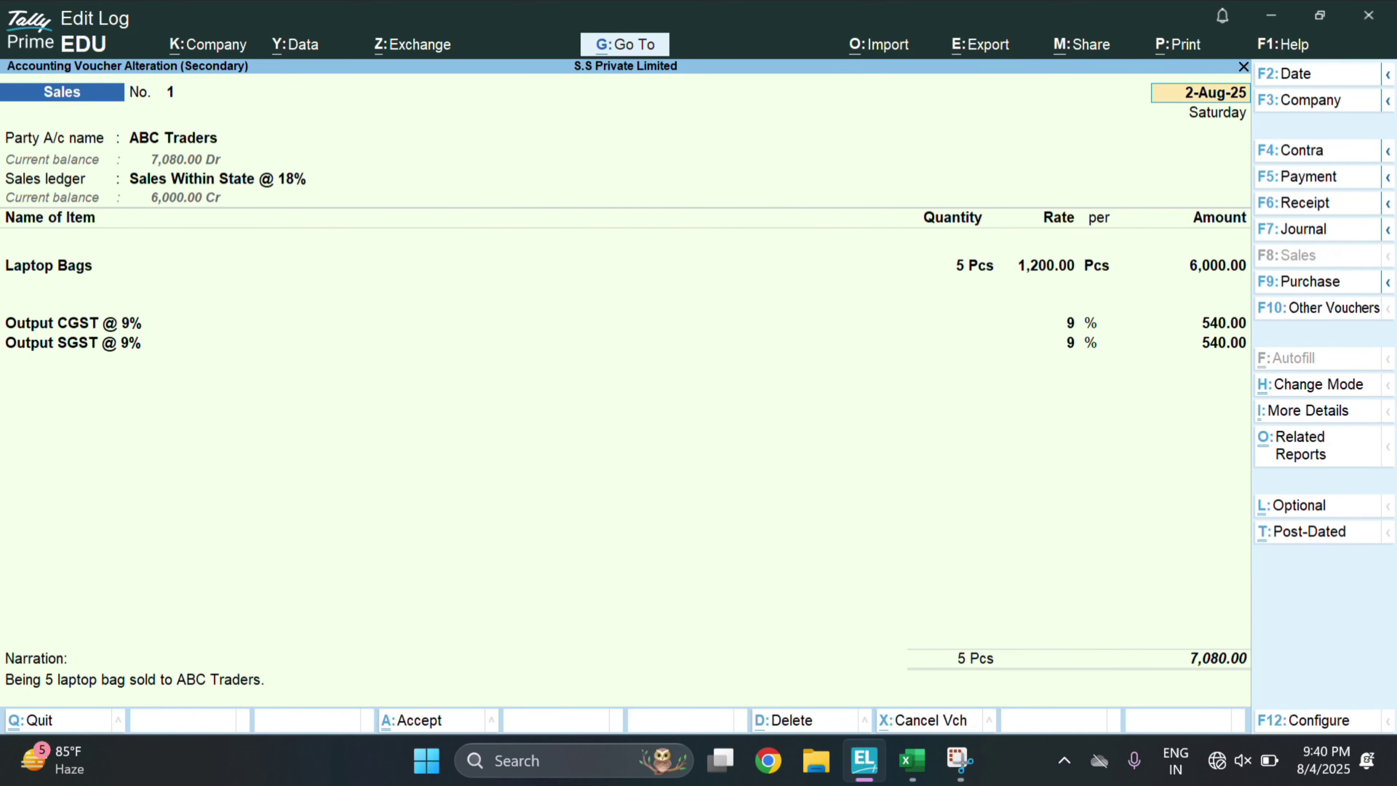
key(Escape)
key(Escape)
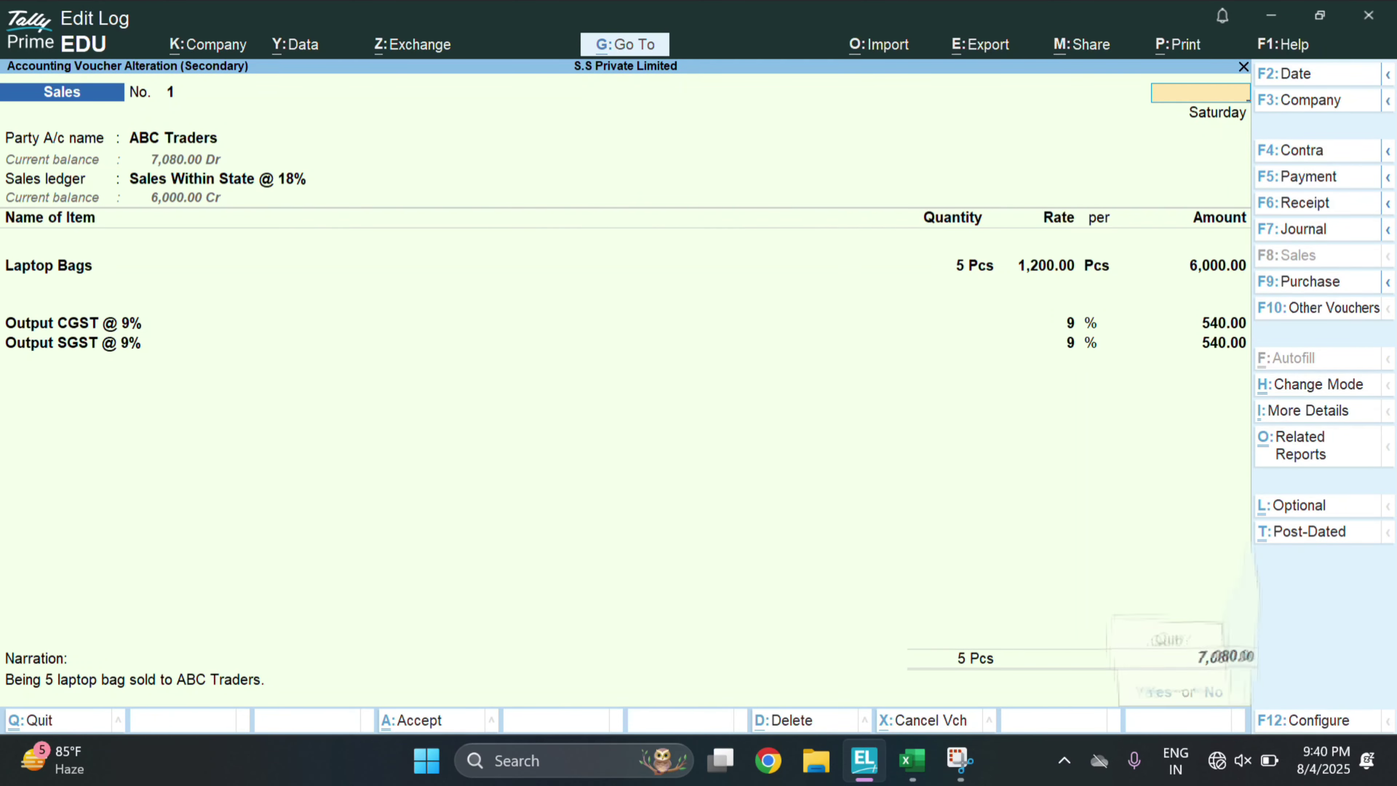
key(Return)
key(Escape)
key(Escape)
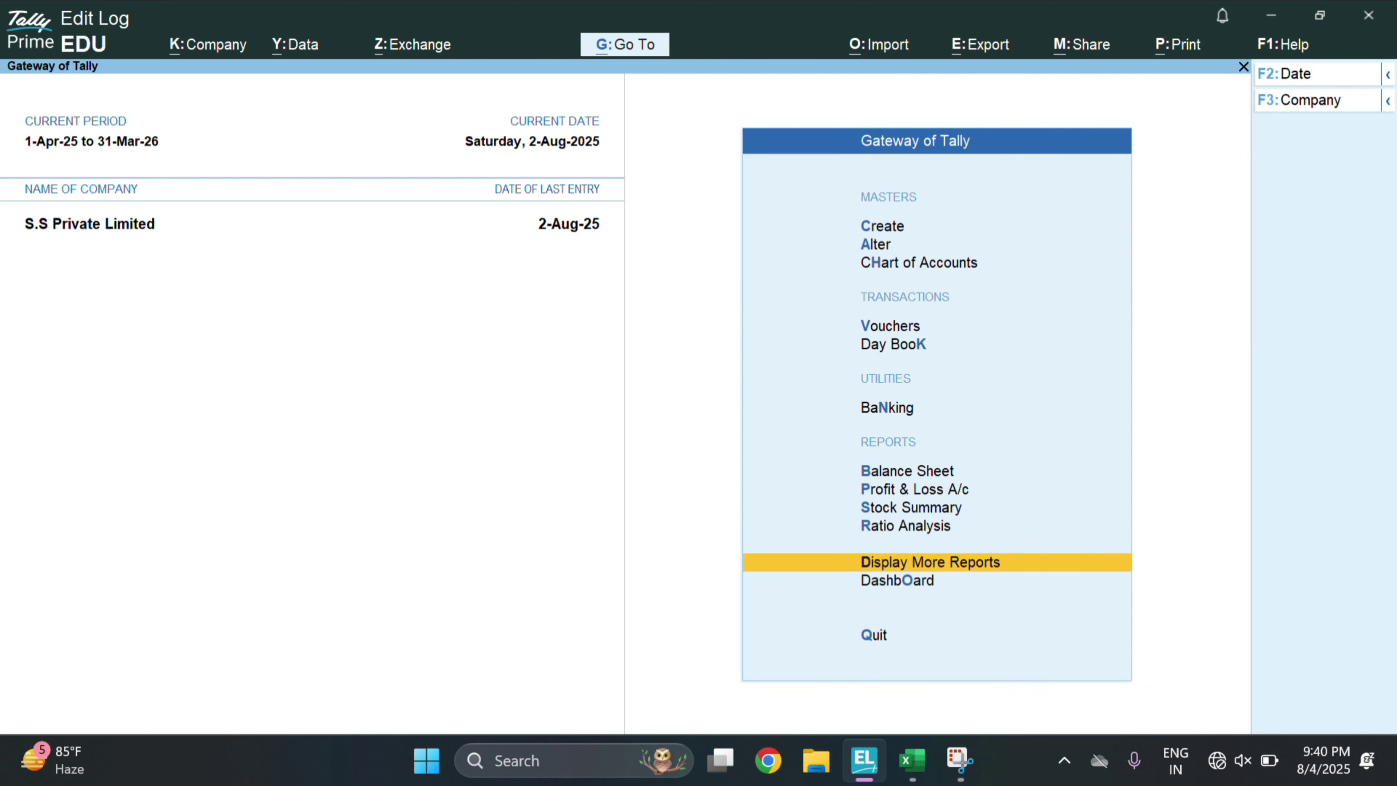
key(Escape)
key(Escape)
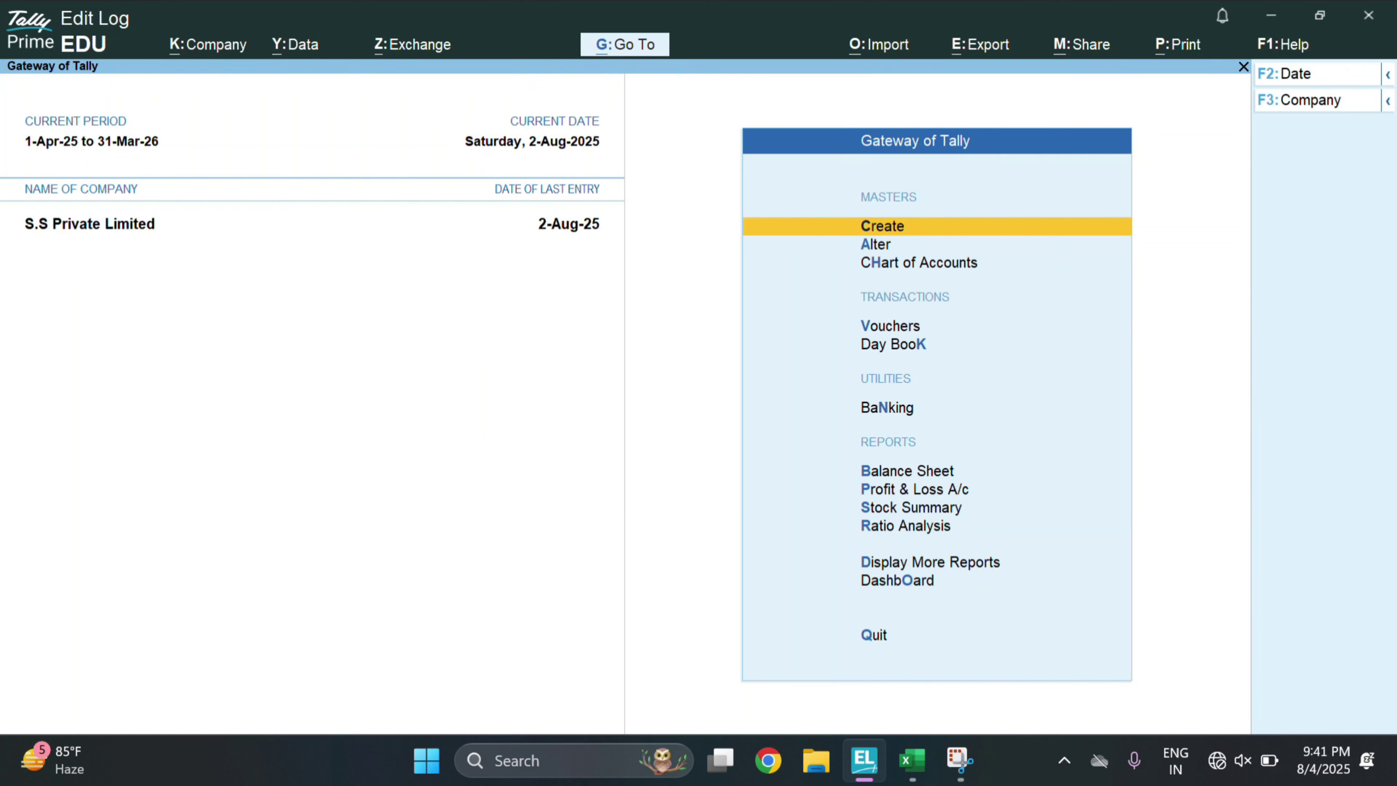